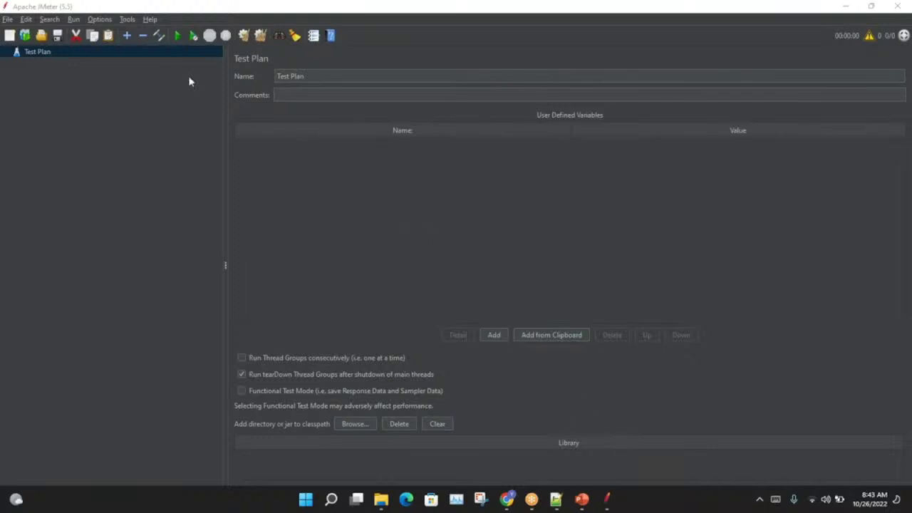
# Change the look and feel to Darklaf - IntelliJ and agree to exit JMeter so the change applies.
pyautogui.click(129, 20)
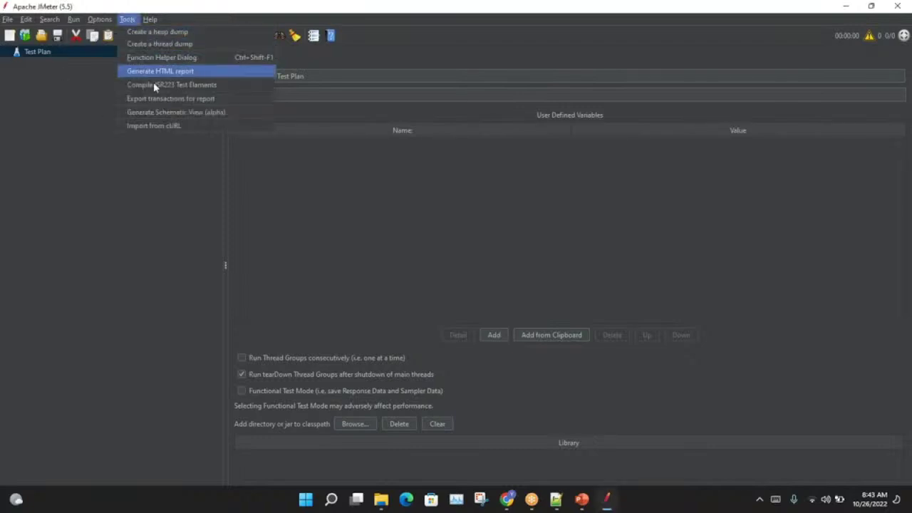
pyautogui.moveTo(99, 19)
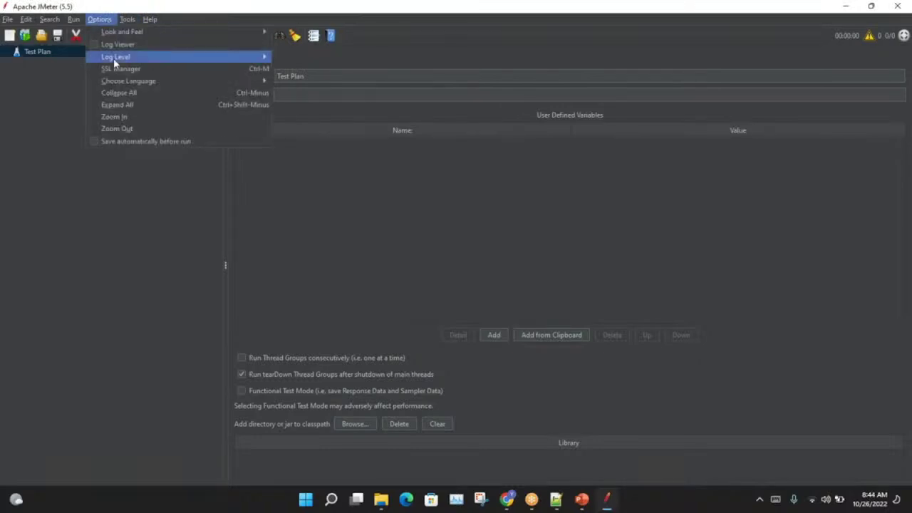
pyautogui.moveTo(154, 80)
pyautogui.moveTo(178, 32)
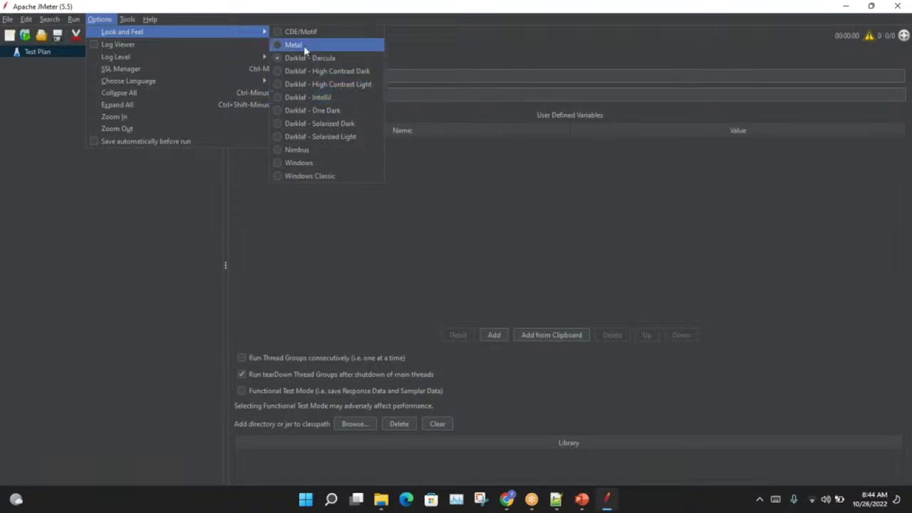
pyautogui.click(323, 103)
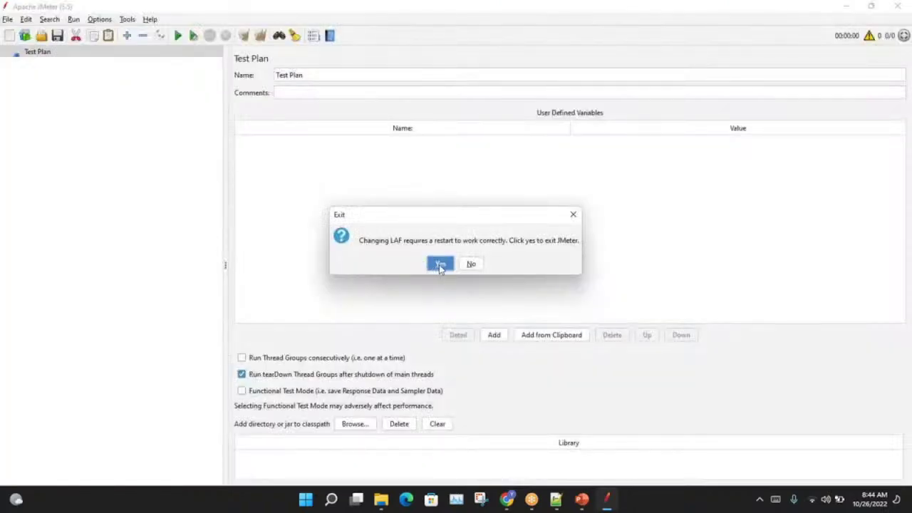
pyautogui.click(439, 265)
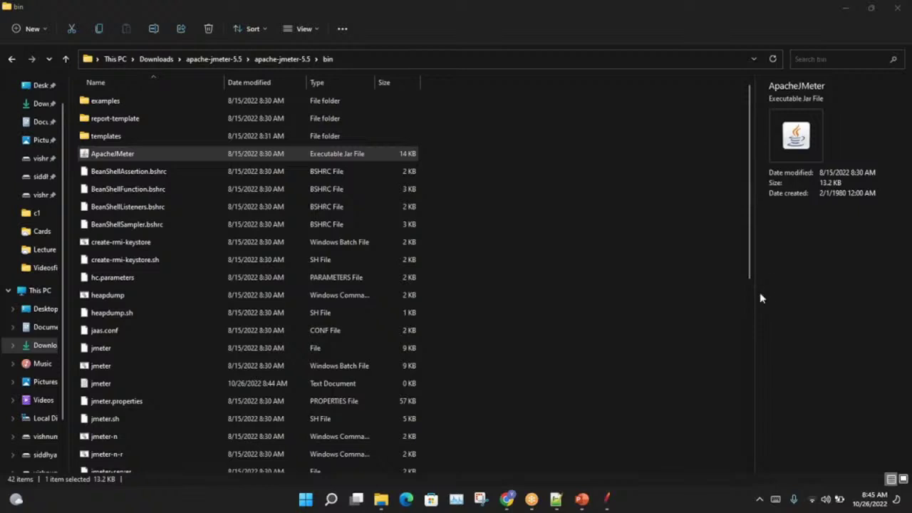
# Switch from the bin folder to the restarted JMeter window with the empty Test Plan.
pyautogui.click(606, 502)
pyautogui.moveTo(491, 50); pyautogui.dragTo(340, 50)
pyautogui.click(642, 46)
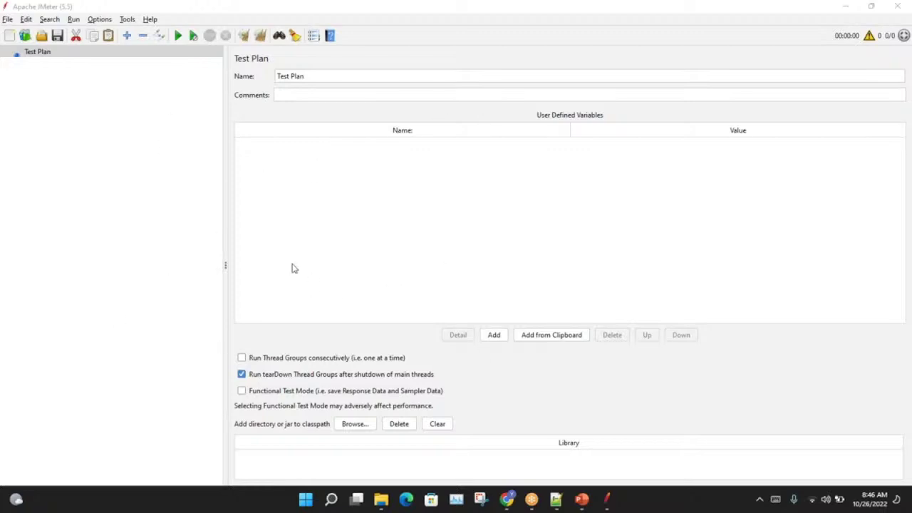
pyautogui.click(354, 243)
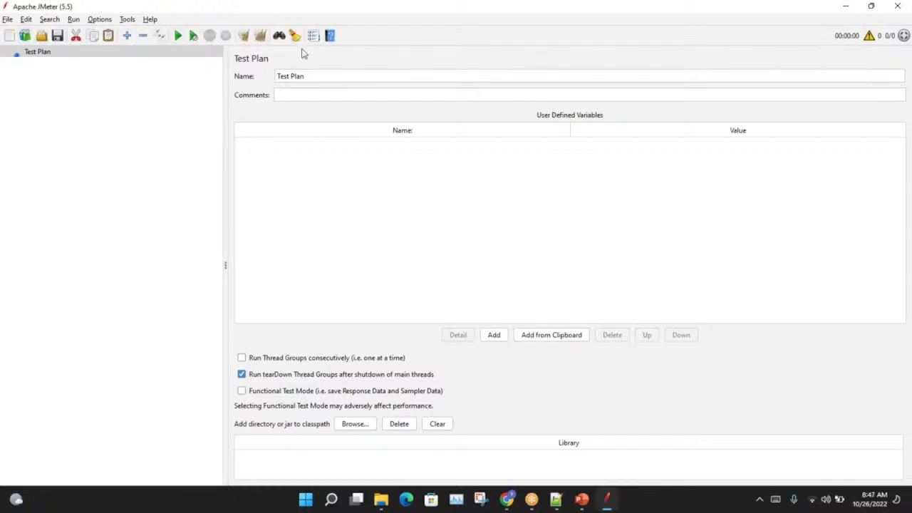
# Add a Thread Group to the Test Plan and look through the element types that can be added under it.
pyautogui.rightClick(48, 57)
pyautogui.press('Escape')
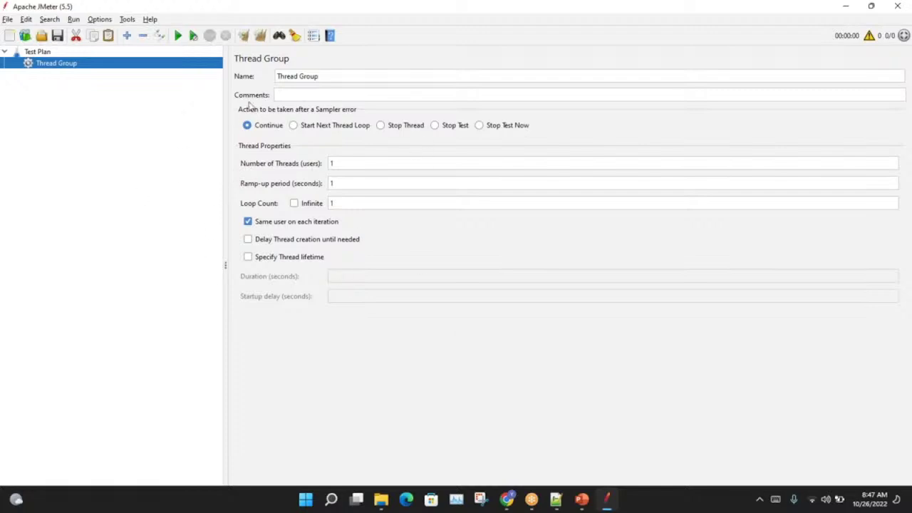
pyautogui.rightClick(122, 64)
pyautogui.moveTo(137, 65)
pyautogui.moveTo(310, 69)
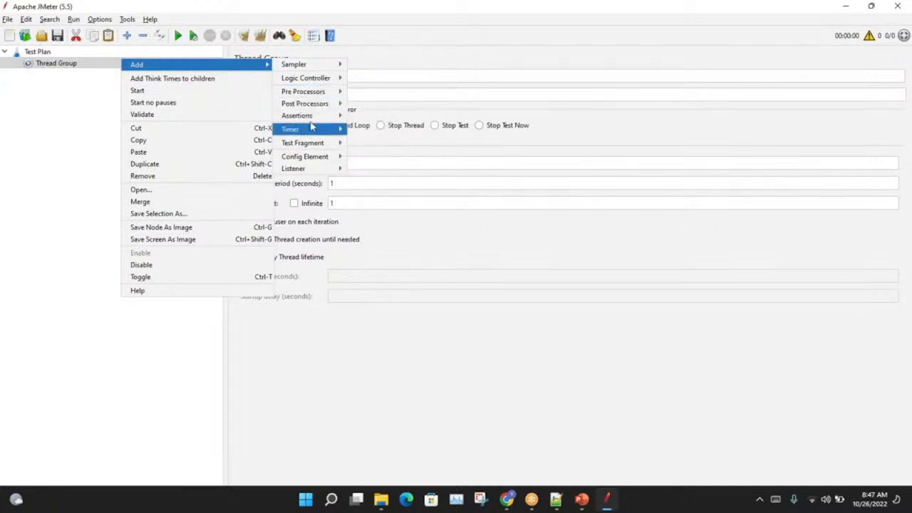
pyautogui.moveTo(317, 129)
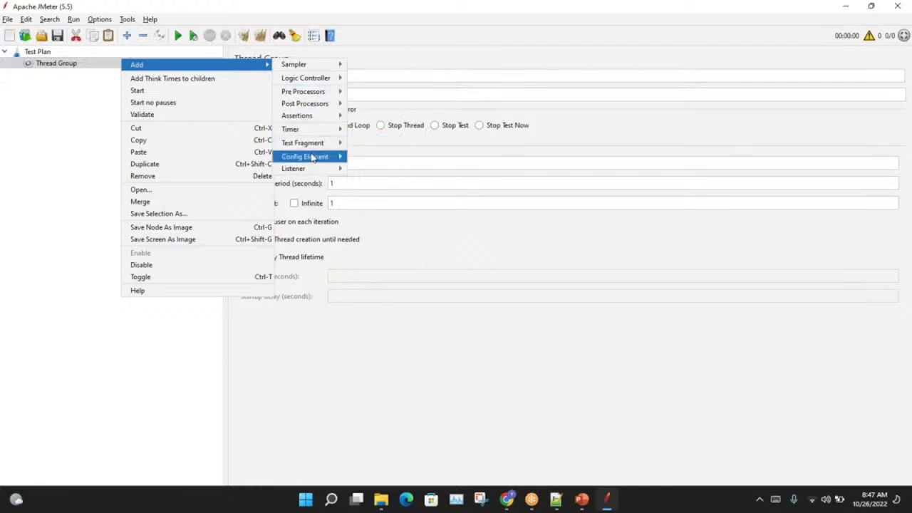
pyautogui.moveTo(335, 169)
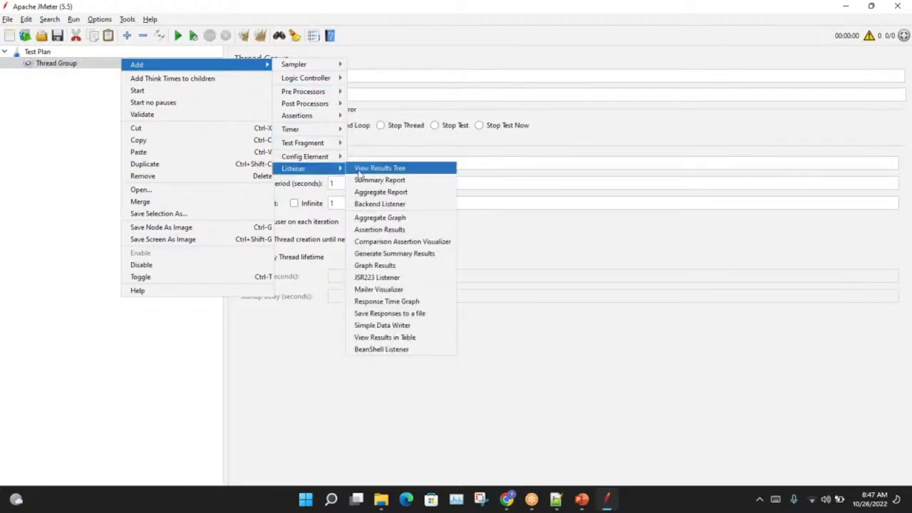
# Add a Property Display non-test element to the Test Plan.
pyautogui.click(49, 52)
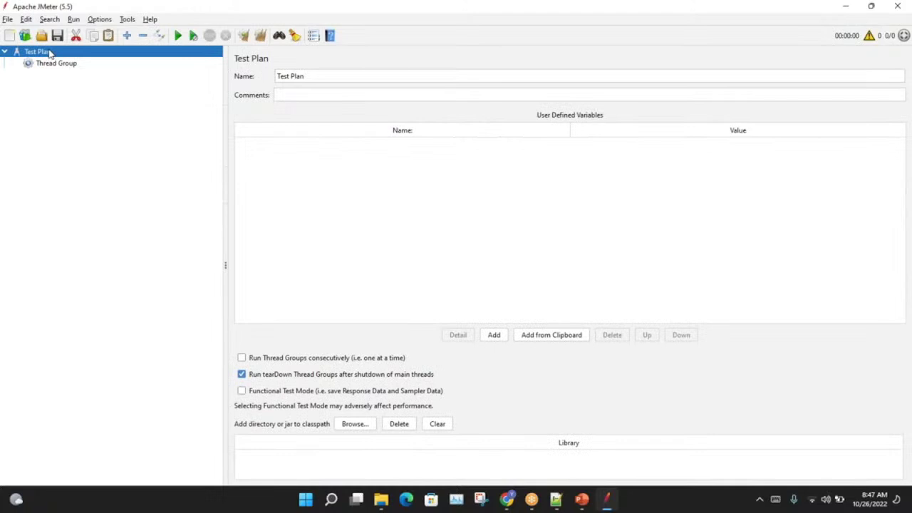
pyautogui.rightClick(48, 53)
pyautogui.moveTo(246, 168)
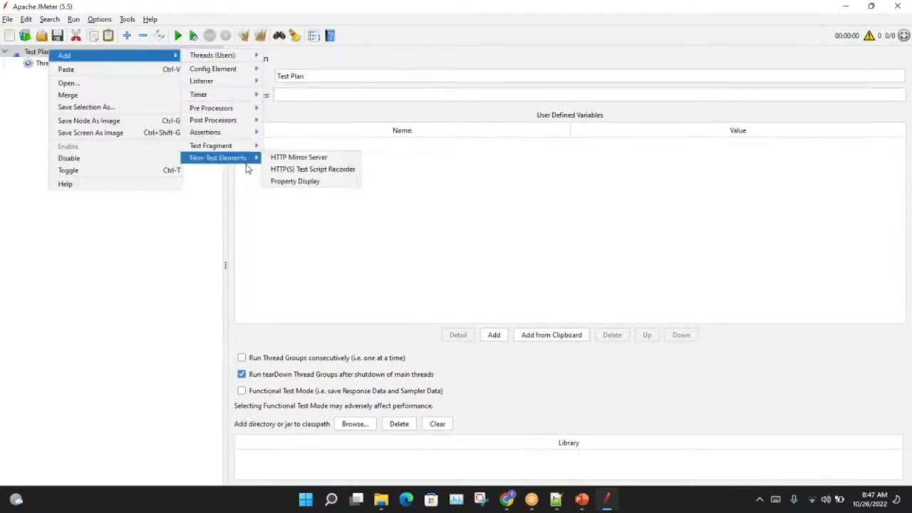
pyautogui.click(313, 182)
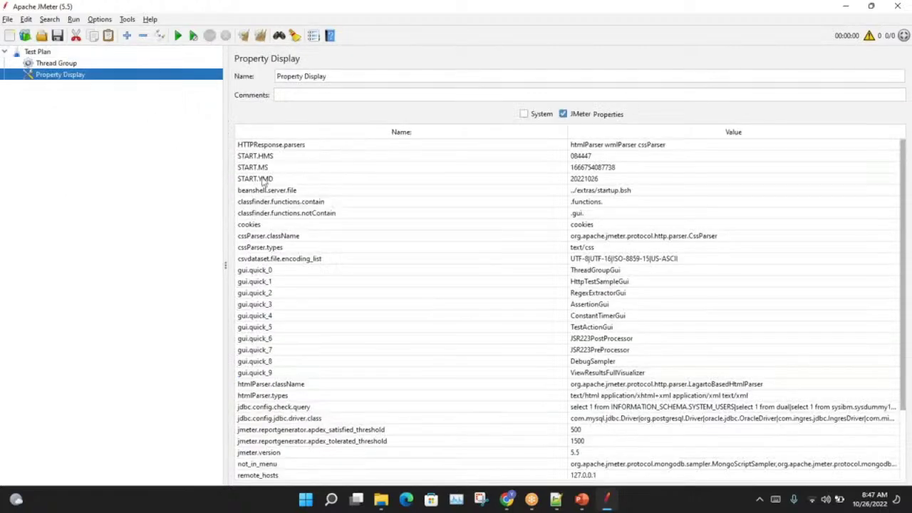
# Review the JMeter properties in Property Display, then show the System properties and look through them.
pyautogui.scroll(-3, 424, 214)
pyautogui.scroll(3, 414, 258)
pyautogui.scroll(-3, 443, 242)
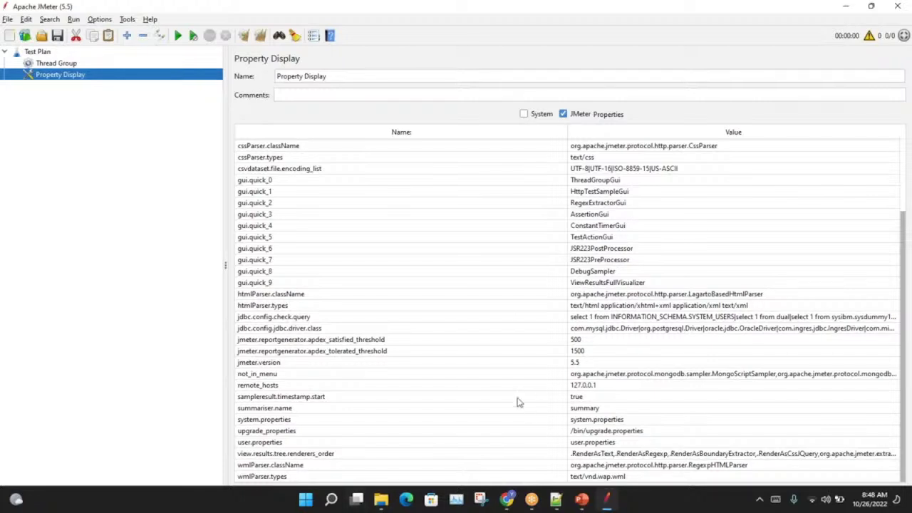
pyautogui.click(524, 115)
pyautogui.scroll(-2, 563, 331)
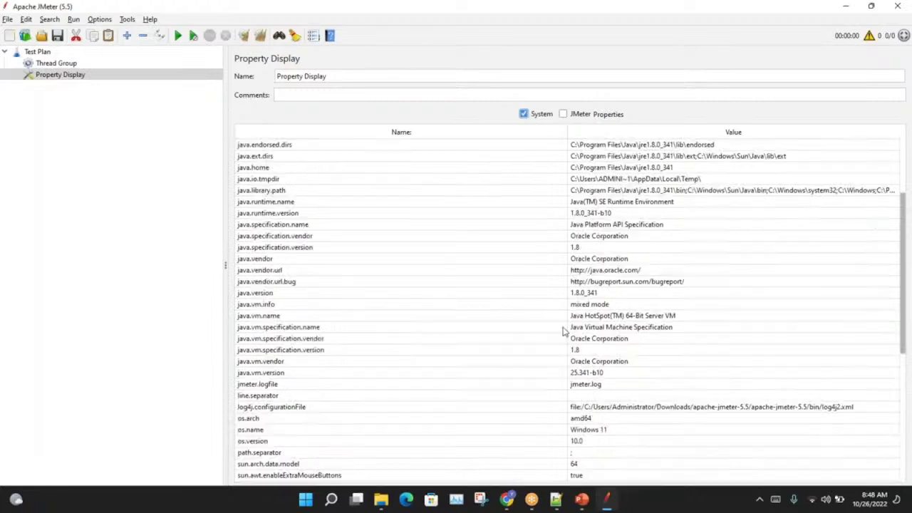
pyautogui.scroll(-7, 550, 330)
pyautogui.scroll(10, 550, 330)
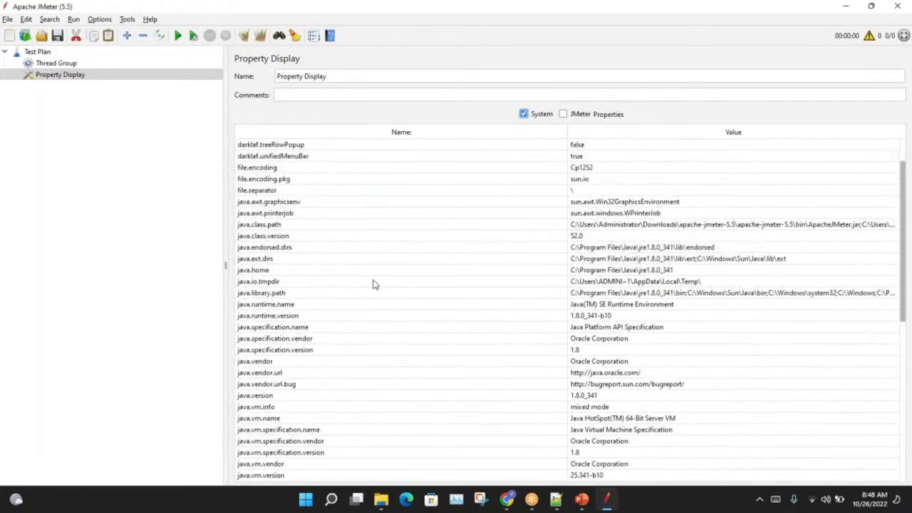
pyautogui.rightClick(47, 53)
pyautogui.moveTo(172, 57)
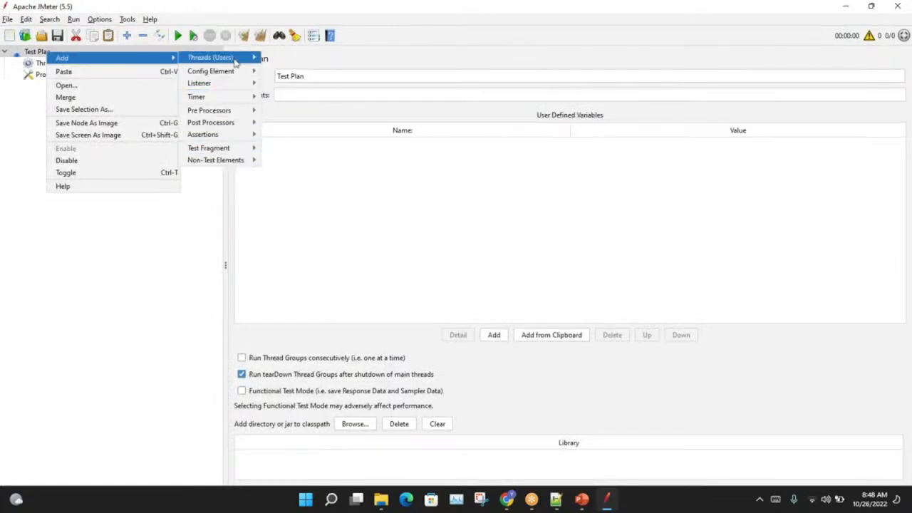
pyautogui.moveTo(236, 71)
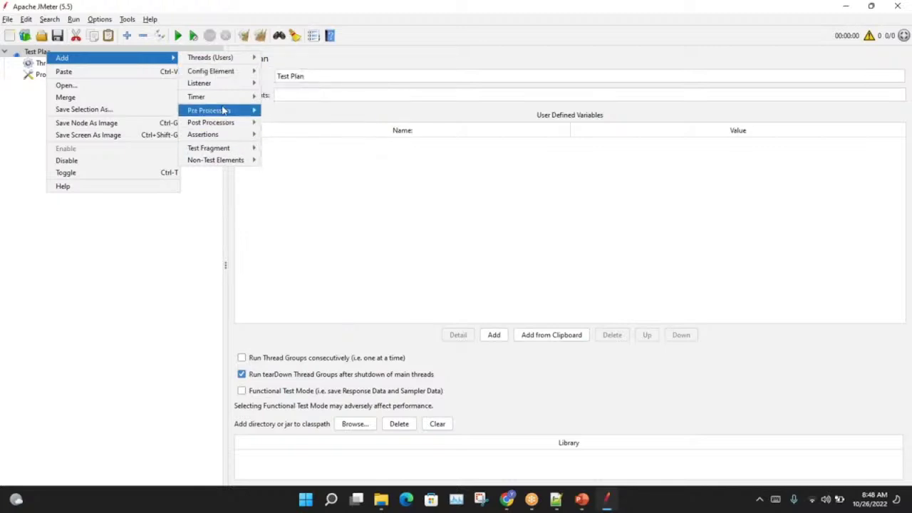
pyautogui.moveTo(249, 114)
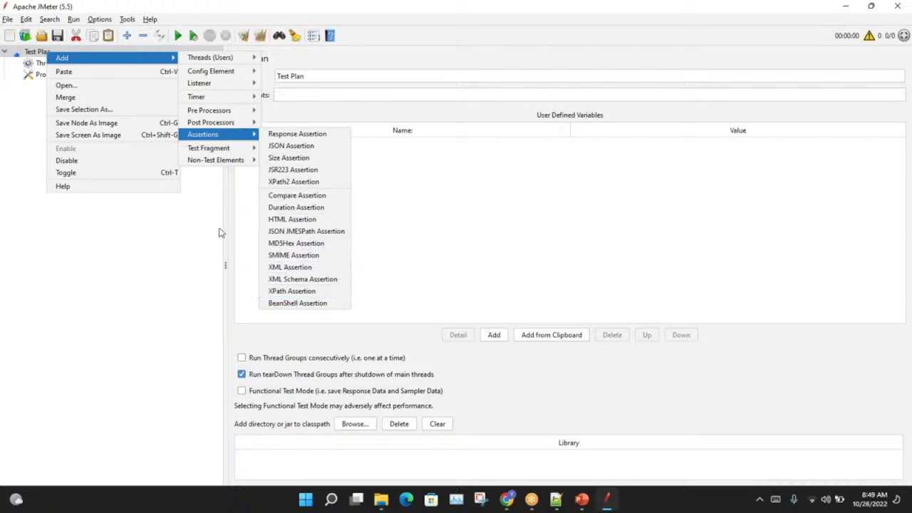
pyautogui.click(105, 317)
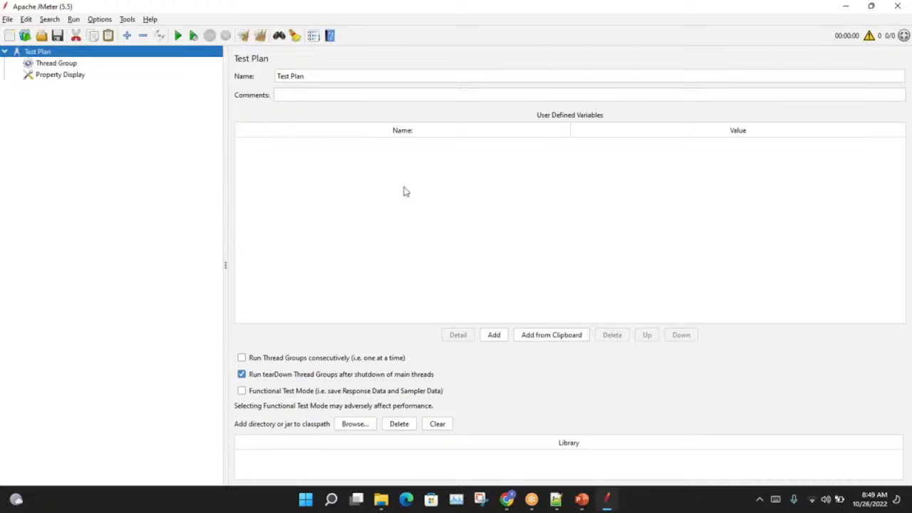
# Toggle the Test Plan's option to run thread groups consecutively.
pyautogui.click(241, 359)
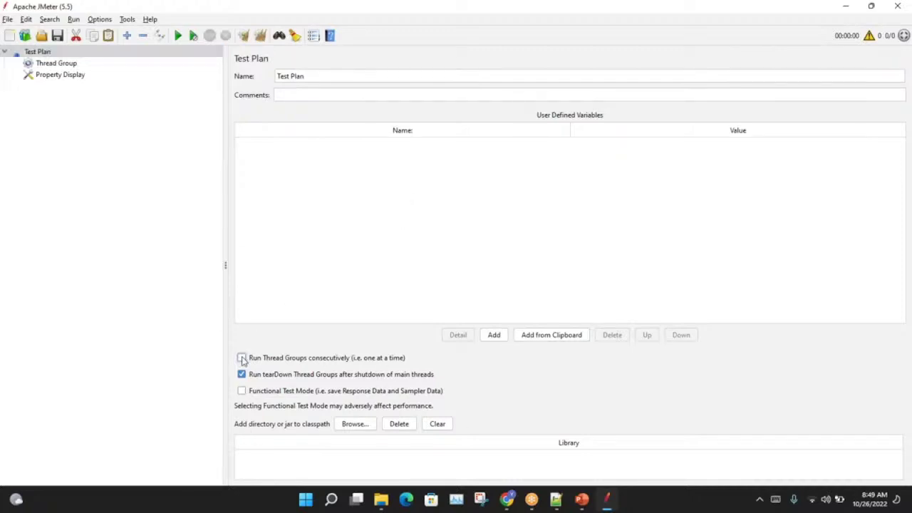
pyautogui.click(242, 359)
pyautogui.click(243, 359)
# Add a Once Only Controller logic controller under the Thread Group.
pyautogui.click(61, 65)
pyautogui.rightClick(61, 65)
pyautogui.moveTo(186, 73)
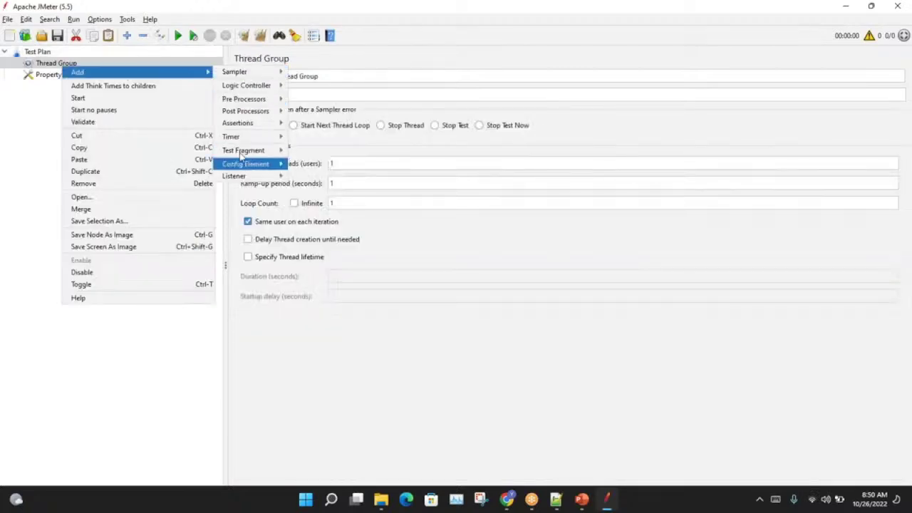
pyautogui.moveTo(258, 104)
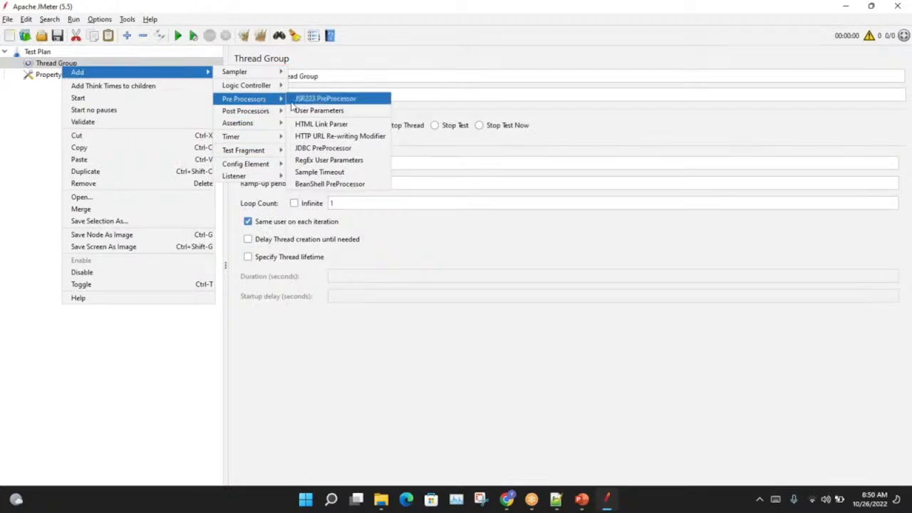
pyautogui.moveTo(278, 86)
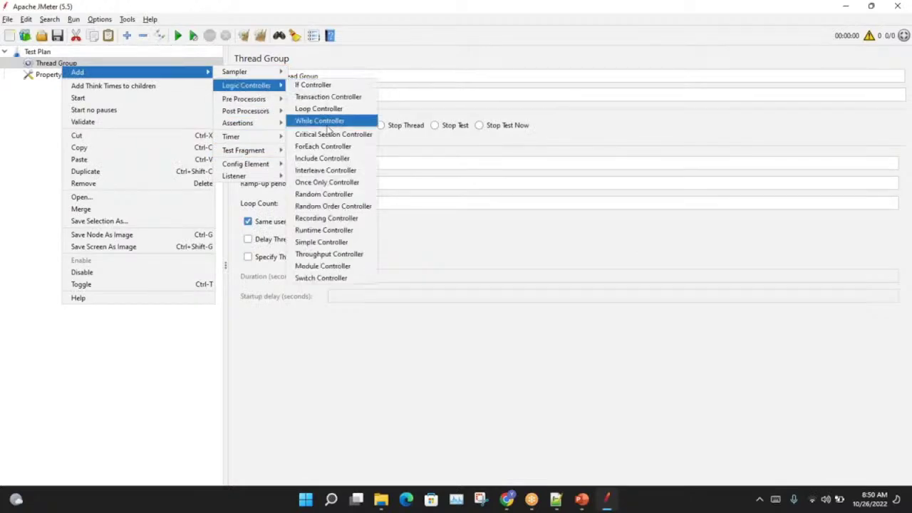
pyautogui.click(335, 182)
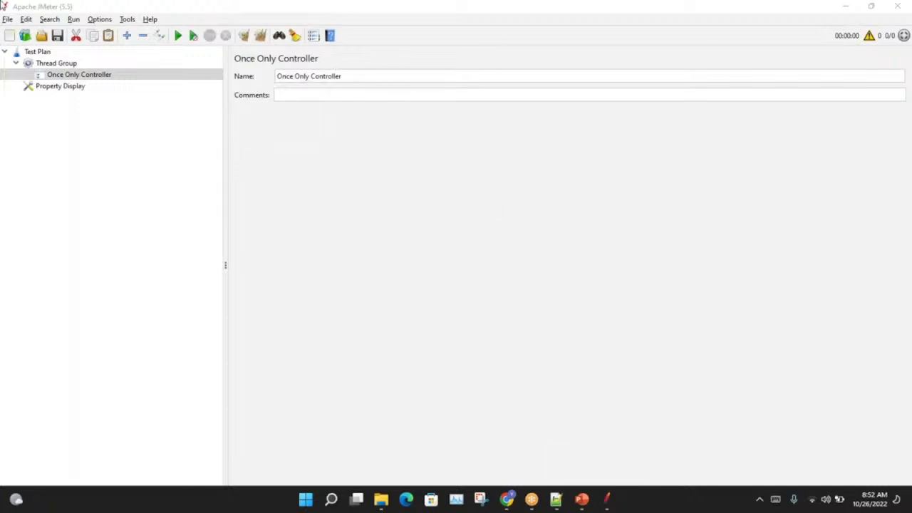
# Open the recent file Latency Attack Gremlin.jmx, discarding the unsaved test plan.
pyautogui.click(8, 21)
pyautogui.moveTo(71, 69)
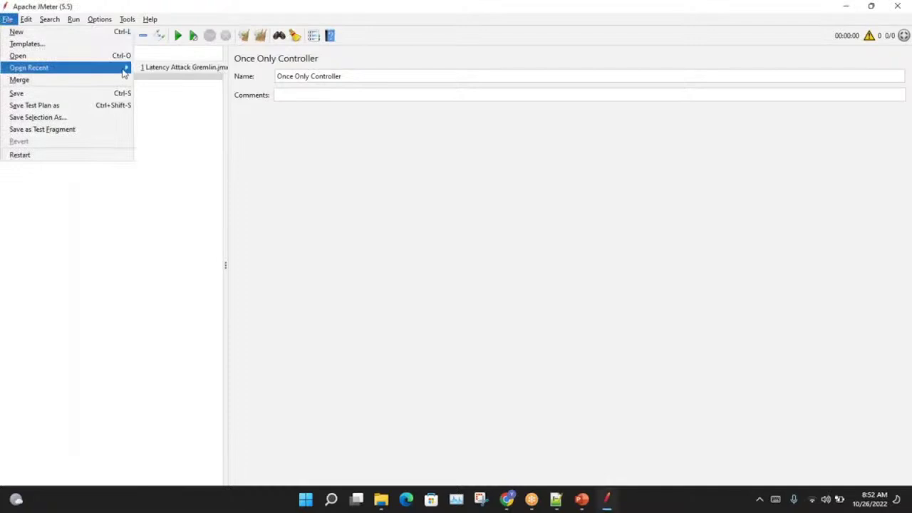
pyautogui.click(164, 67)
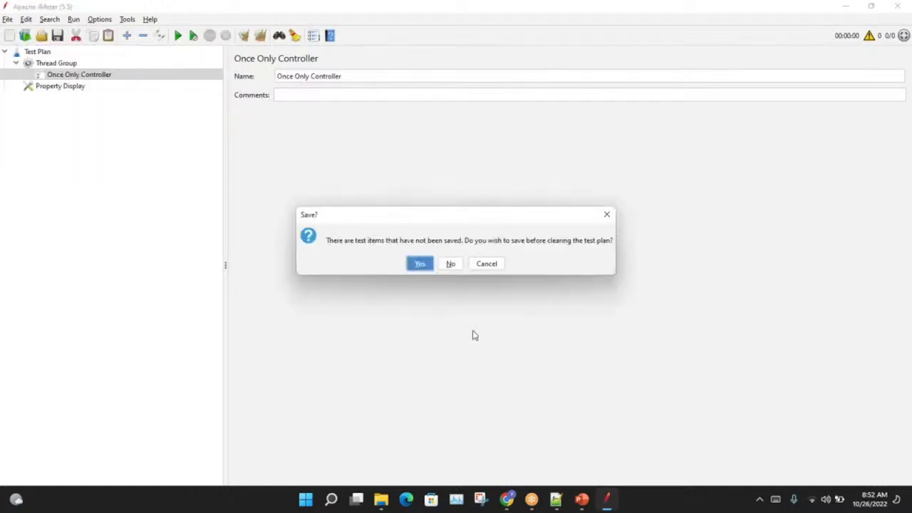
pyautogui.click(451, 265)
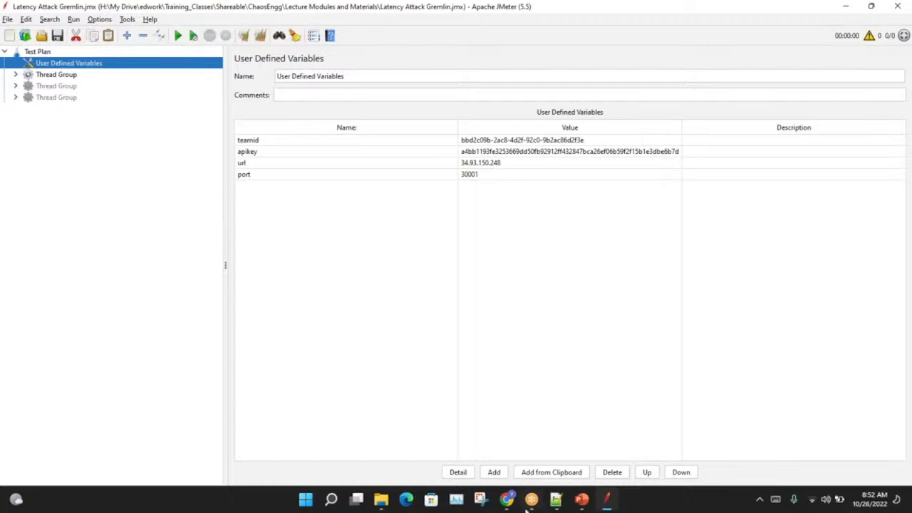
# Switch to Chrome, search for "cst to ist" in a new tab, and open the World Time Buddy converter.
pyautogui.click(506, 499)
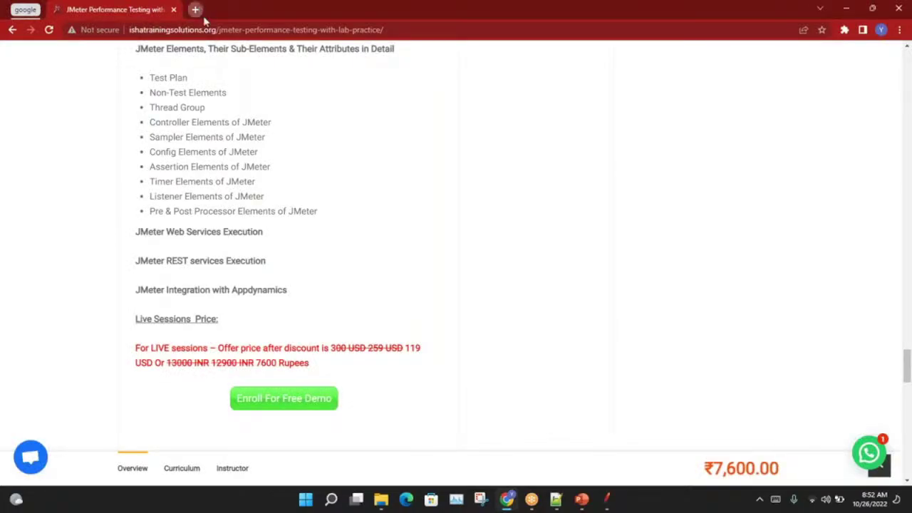
pyautogui.click(198, 9)
pyautogui.click(207, 29)
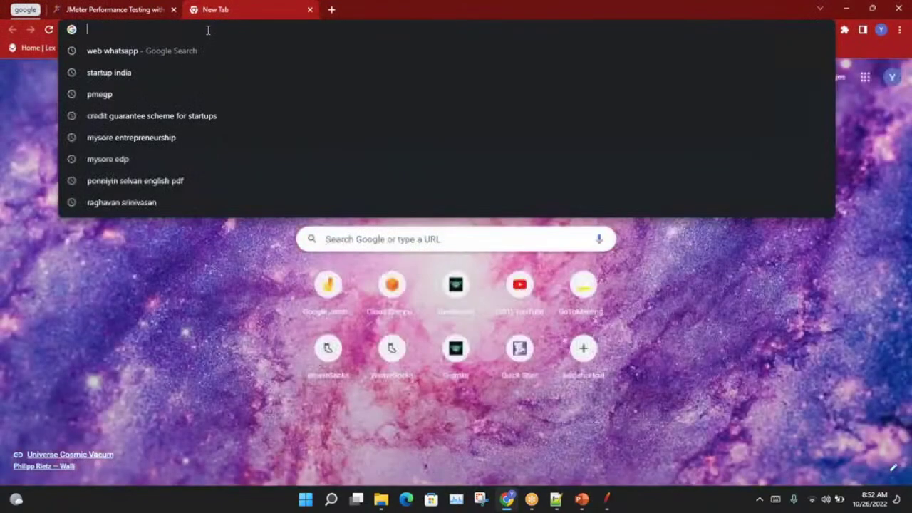
pyautogui.write('cst')
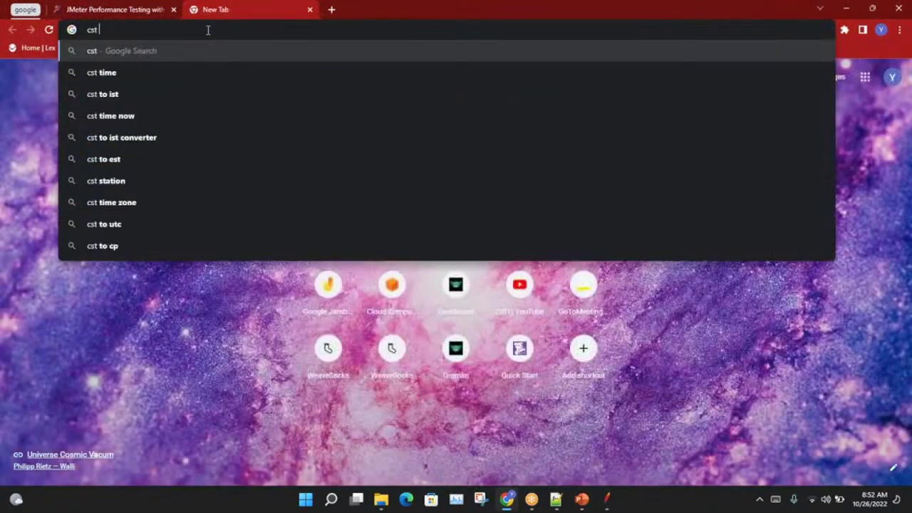
pyautogui.write(' to ist')
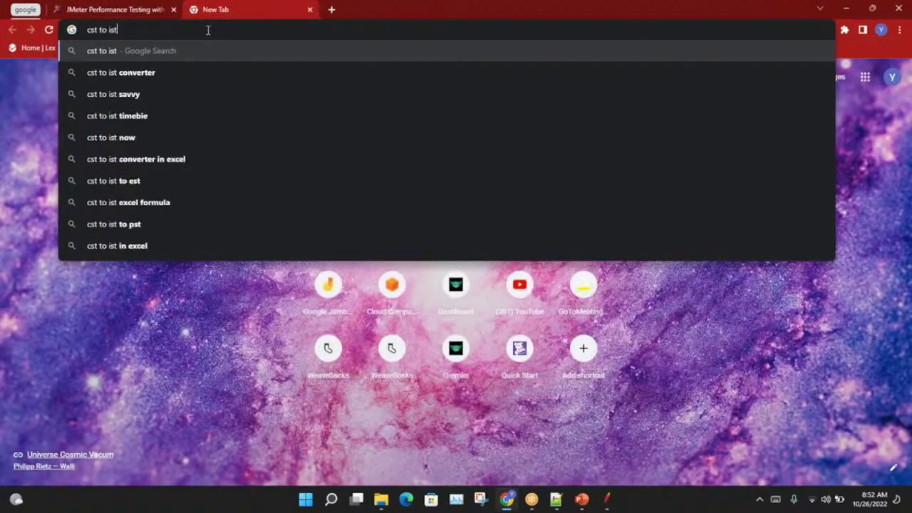
pyautogui.press('Return')
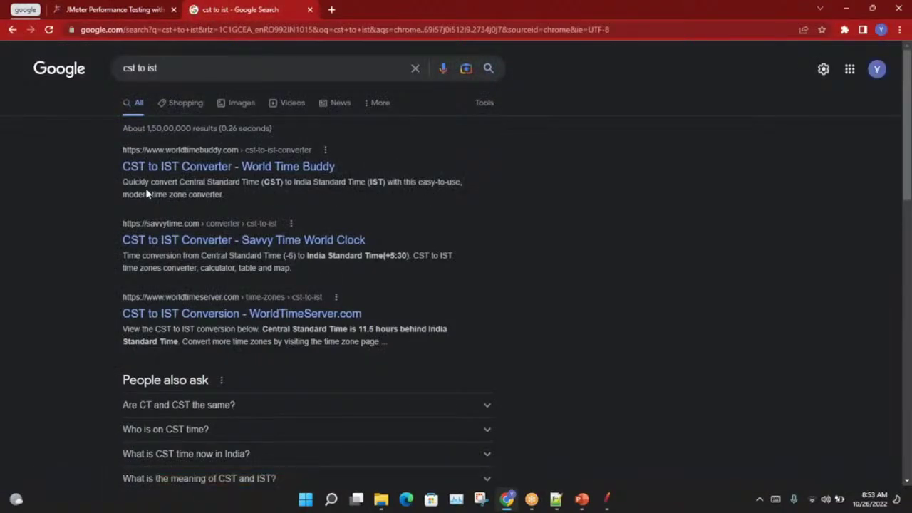
pyautogui.click(175, 168)
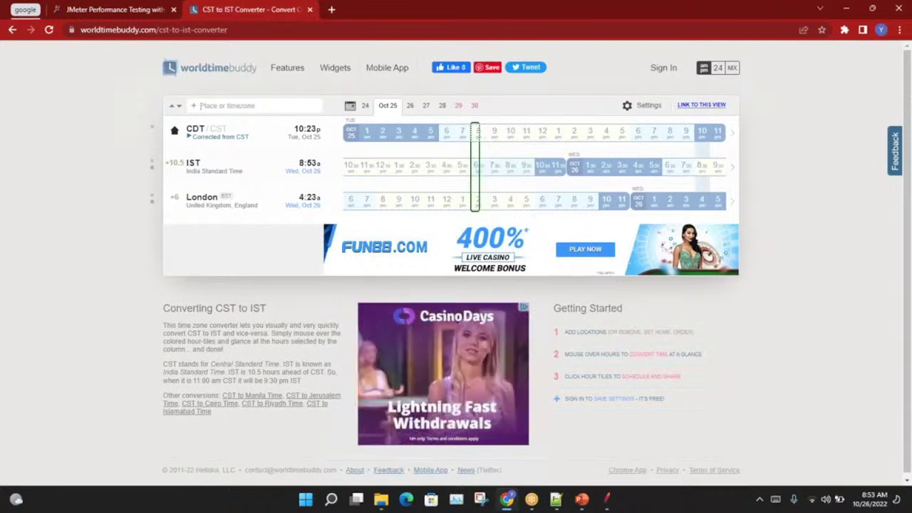
# Check the 8 am CST slot against IST in the converter, return to the search results, and switch back to JMeter.
pyautogui.click(479, 171)
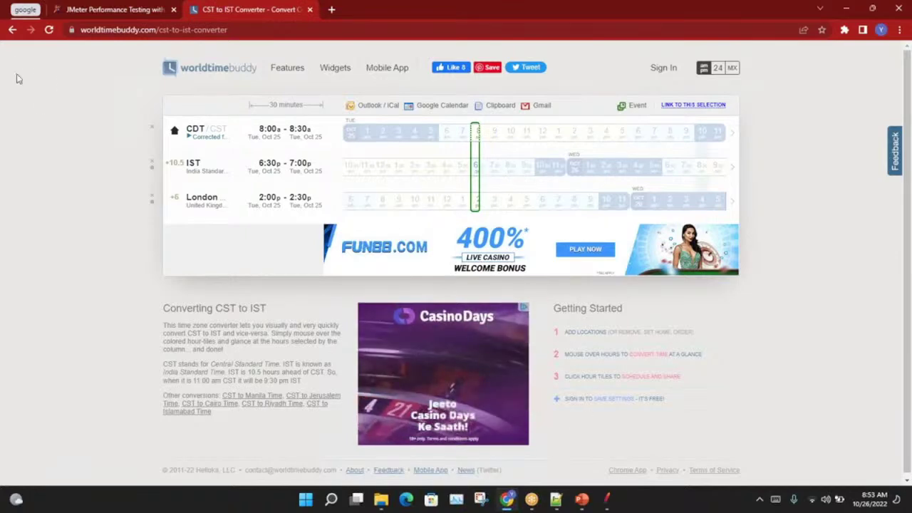
pyautogui.click(12, 30)
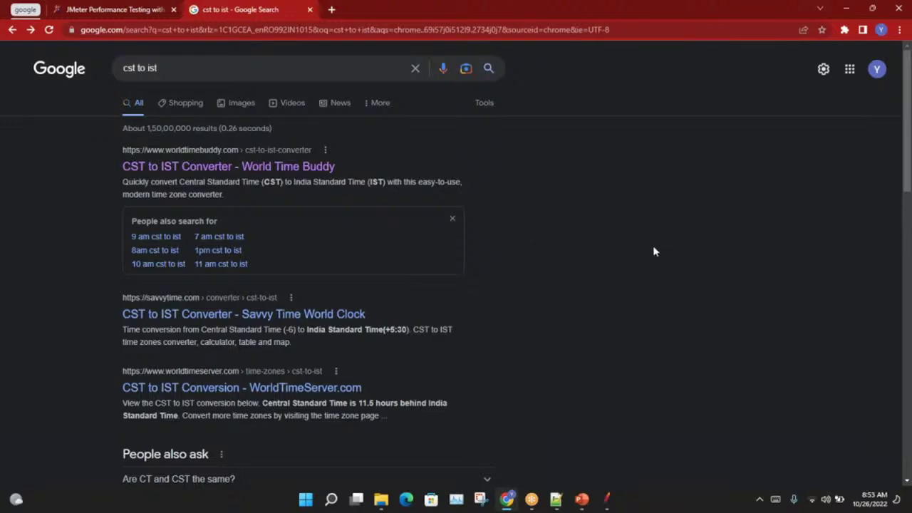
pyautogui.click(122, 12)
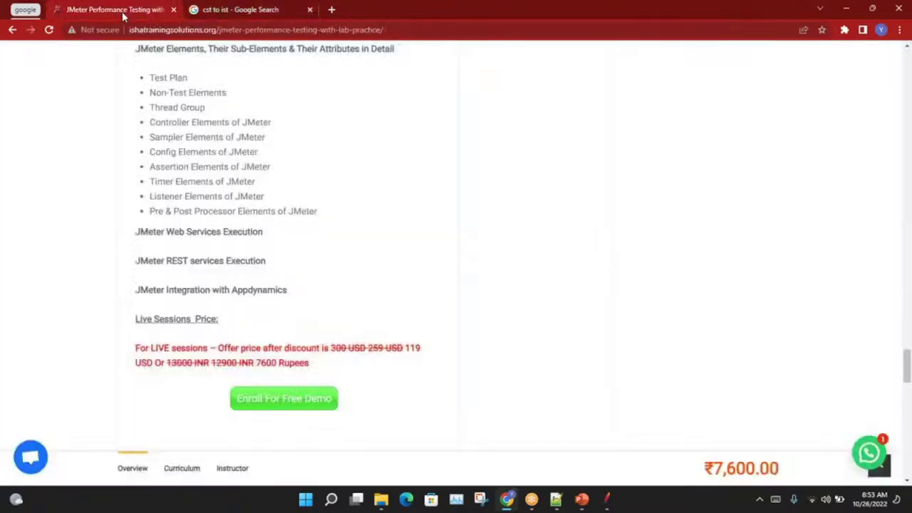
pyautogui.click(607, 499)
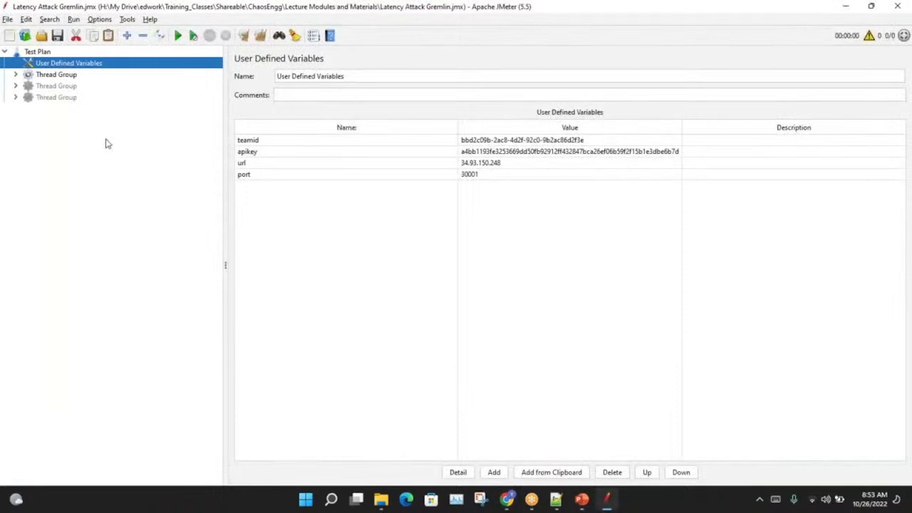
pyautogui.click(817, 166)
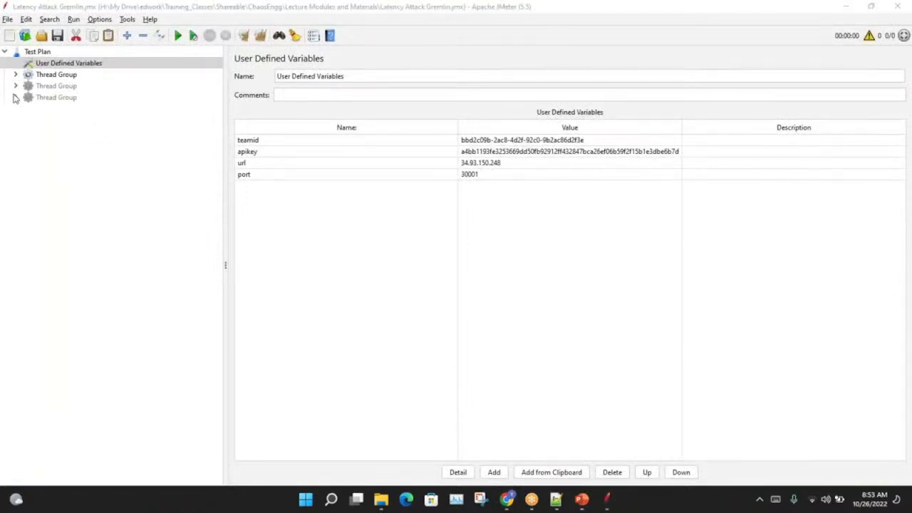
# Enable the two disabled Thread Groups in the test plan.
pyautogui.click(67, 87)
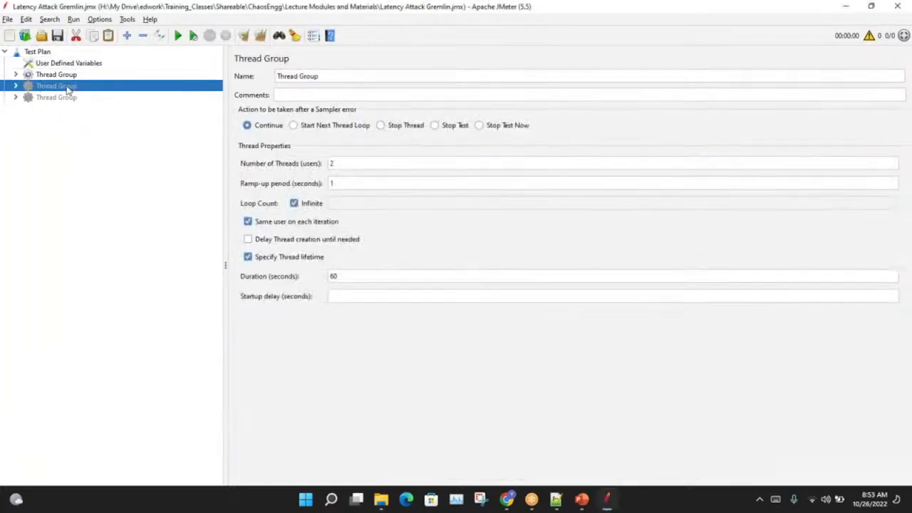
pyautogui.rightClick(67, 89)
pyautogui.click(130, 232)
pyautogui.click(42, 96)
pyautogui.rightClick(74, 96)
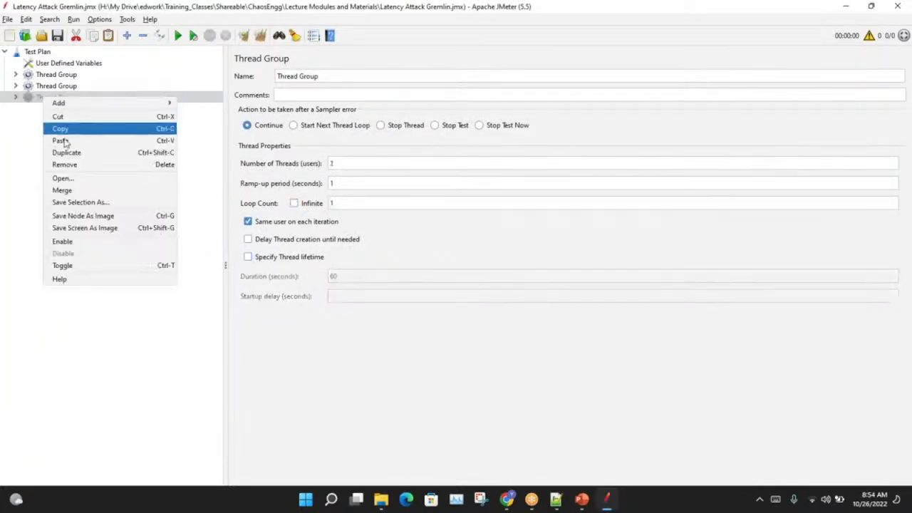
pyautogui.click(86, 239)
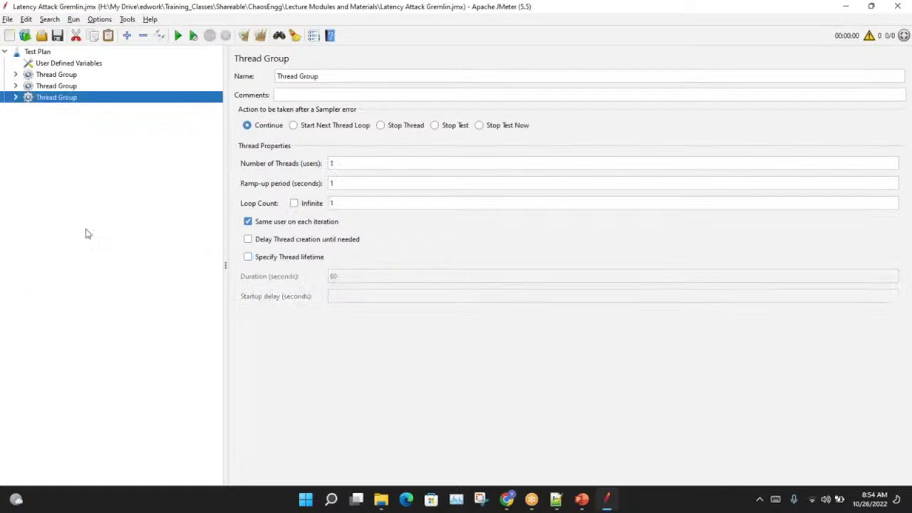
# Browse for another test plan to open, going up from the ChaosEngg folders to the root of drive H:.
pyautogui.click(7, 20)
pyautogui.click(17, 57)
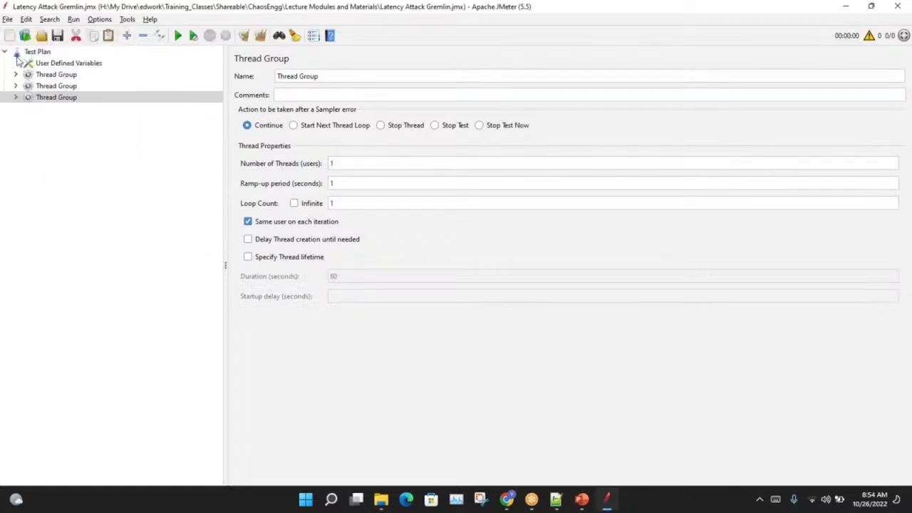
pyautogui.click(523, 157)
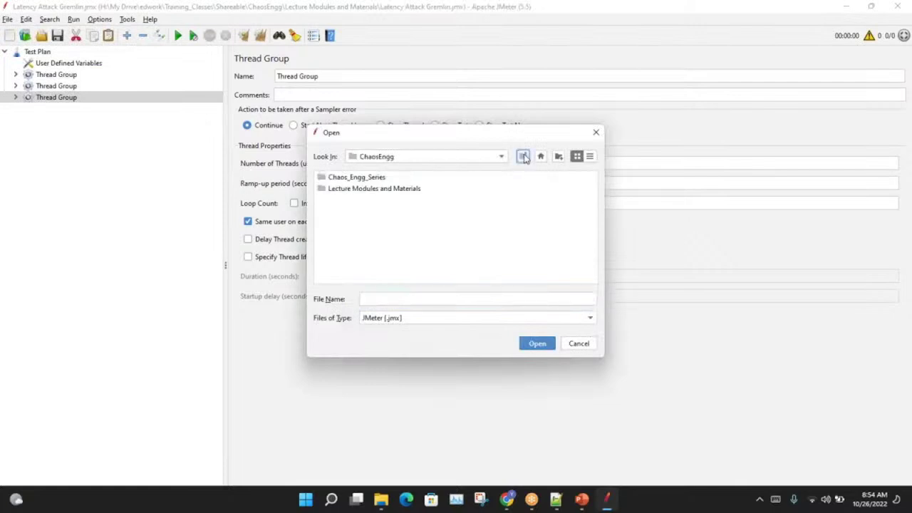
pyautogui.click(523, 157)
pyautogui.click(524, 157)
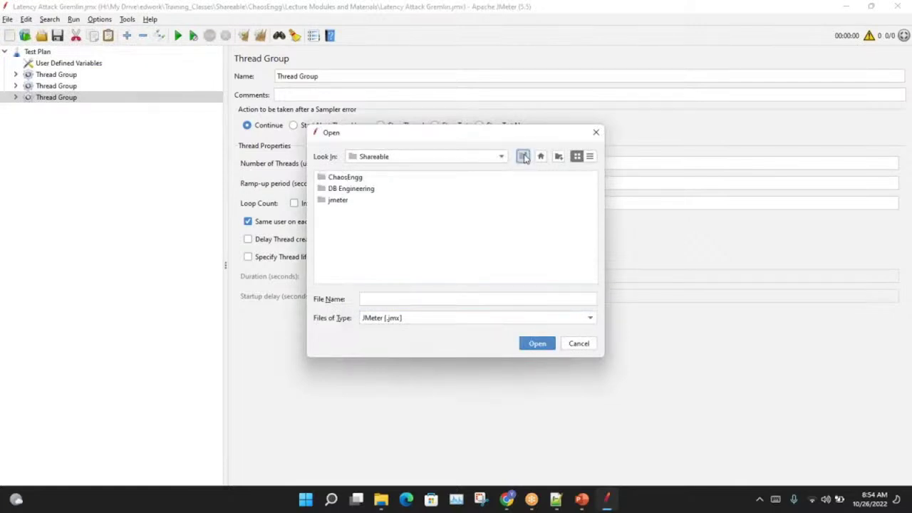
pyautogui.click(523, 157)
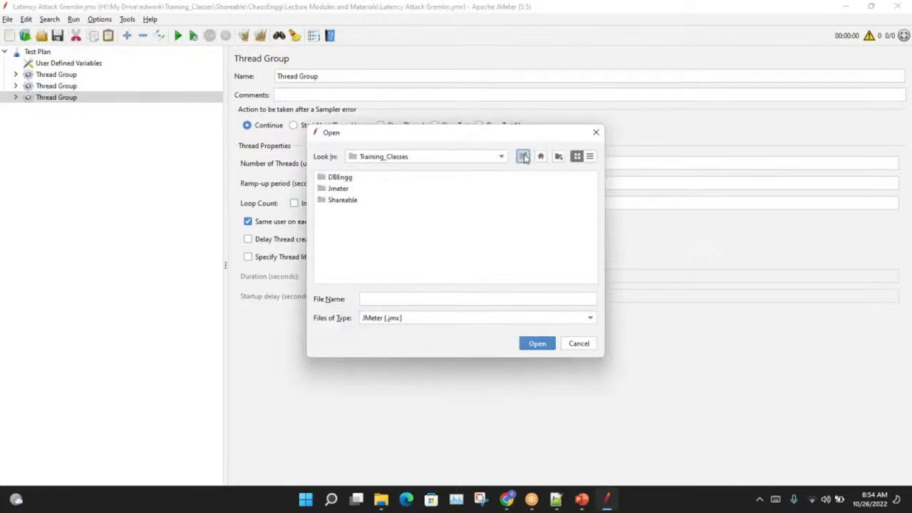
pyautogui.click(375, 191)
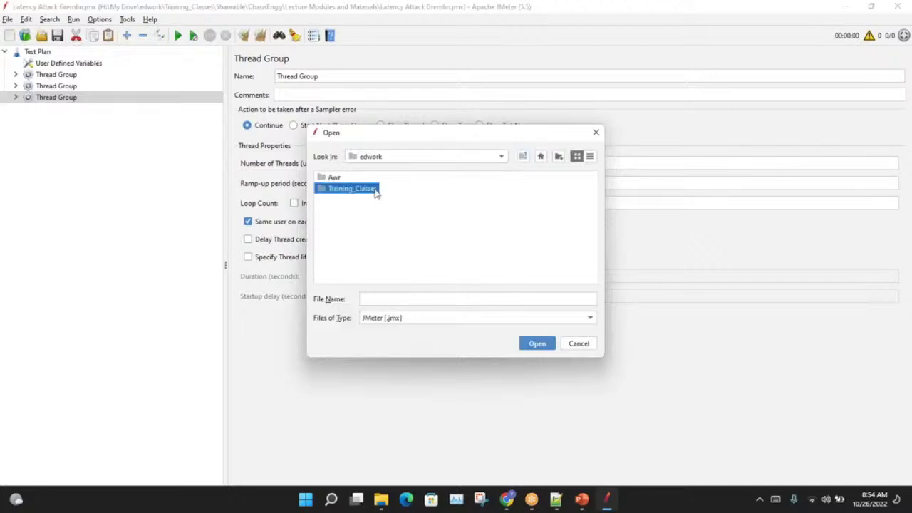
pyautogui.click(522, 157)
pyautogui.click(523, 157)
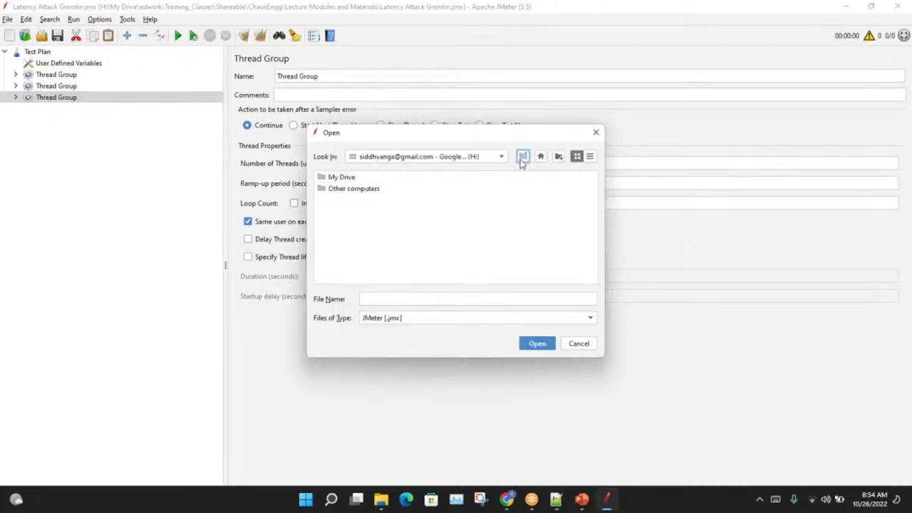
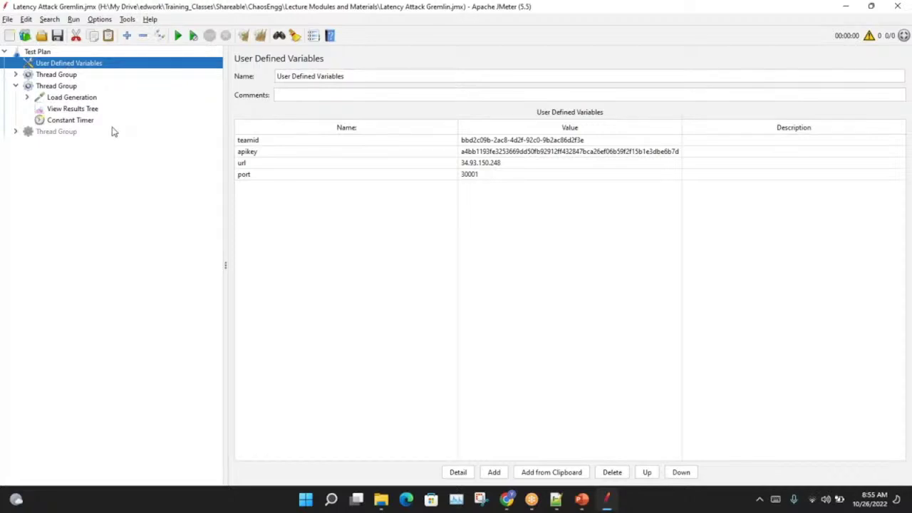
# Expand the first Thread Group and examine the Latency Attack Gremlin request's body data and server name.
pyautogui.click(51, 77)
pyautogui.click(16, 74)
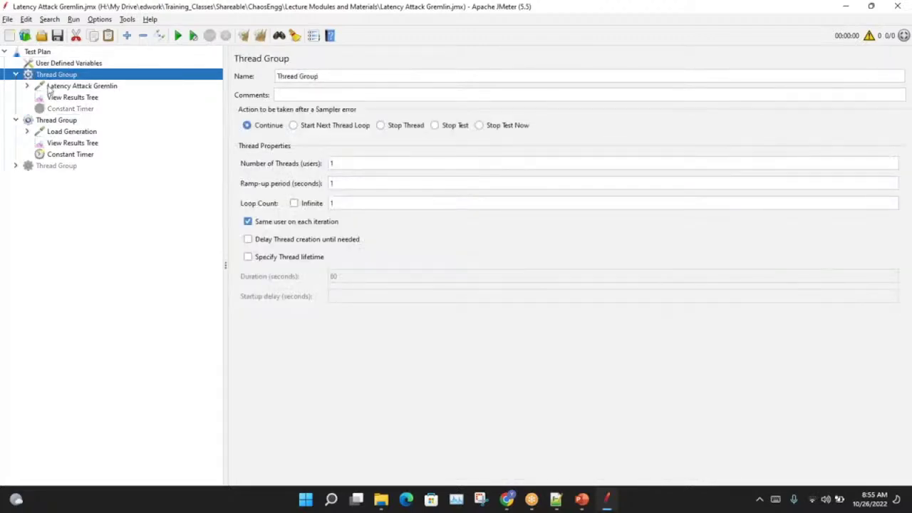
pyautogui.click(61, 87)
pyautogui.scroll(-7, 421, 288)
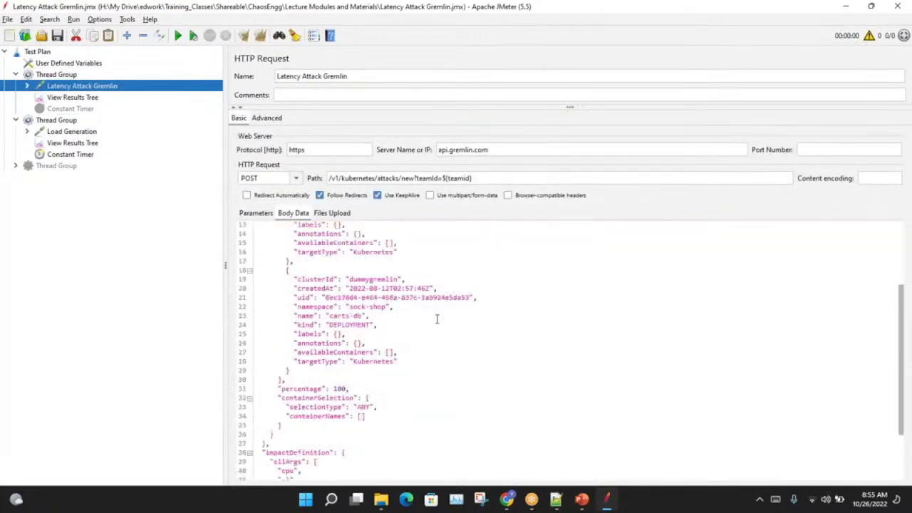
pyautogui.scroll(6, 436, 318)
pyautogui.moveTo(489, 149); pyautogui.dragTo(439, 151)
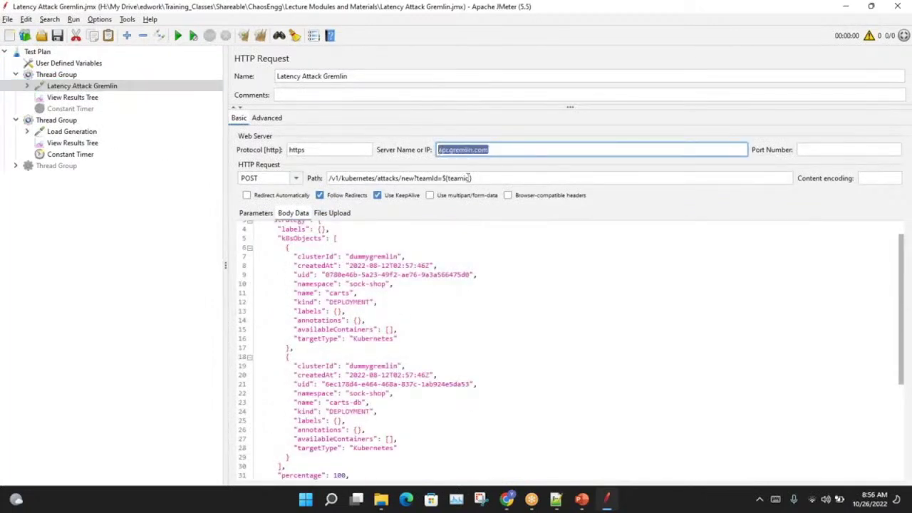
# Examine the second Thread Group and trace the Load Generation request's server name to the url entry in User Defined Variables.
pyautogui.click(56, 120)
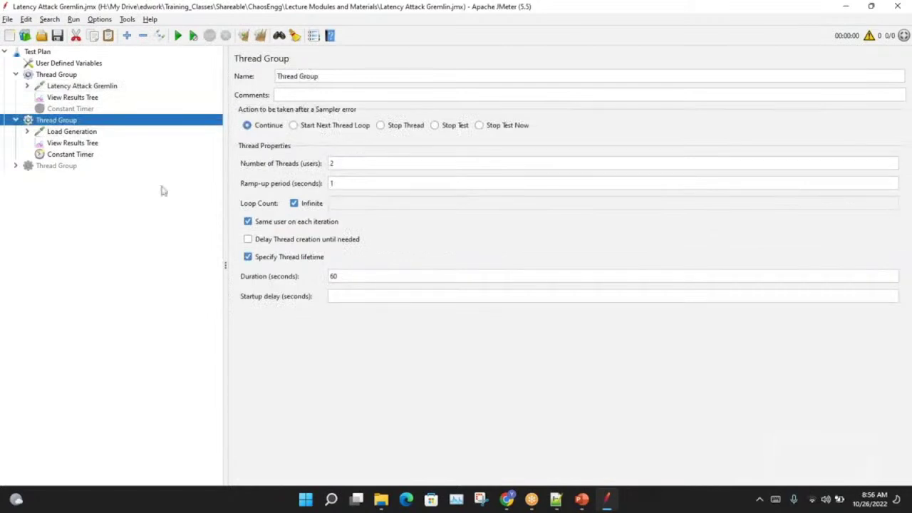
pyautogui.click(64, 132)
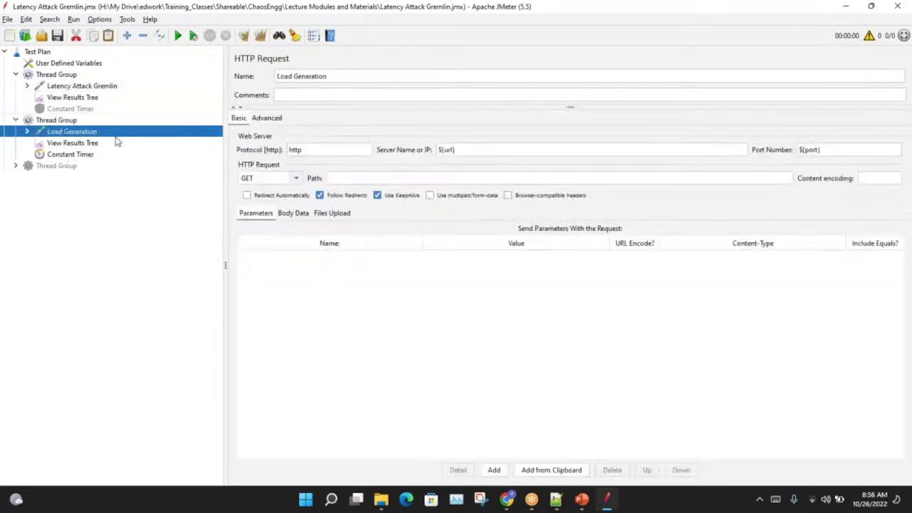
pyautogui.tripleClick(467, 149)
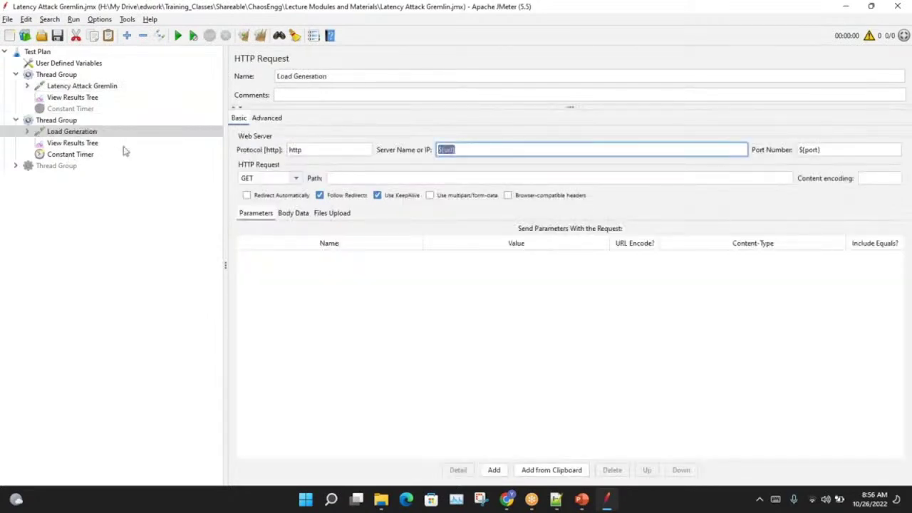
pyautogui.click(44, 65)
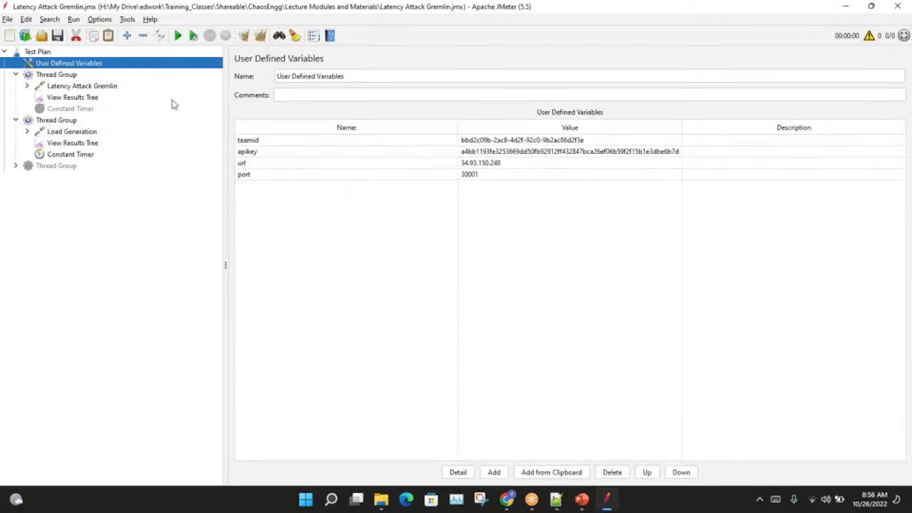
pyautogui.doubleClick(496, 163)
pyautogui.click(504, 163)
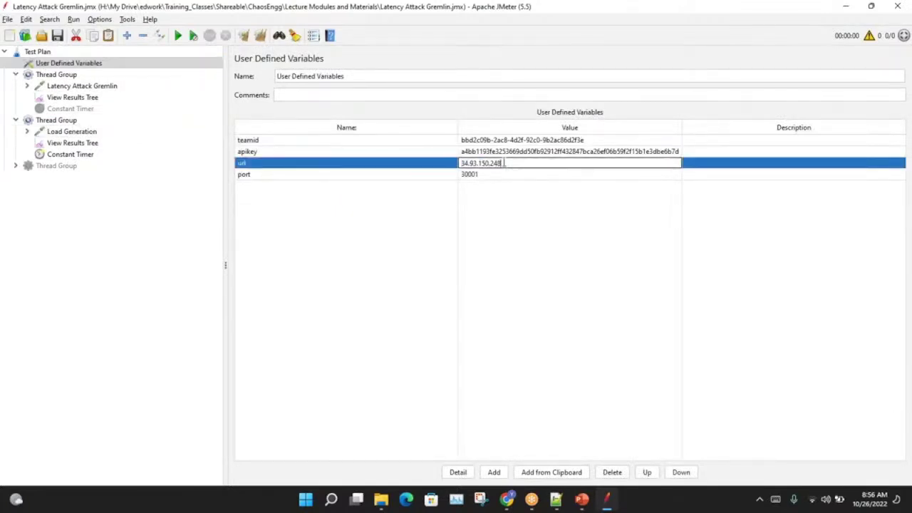
pyautogui.moveTo(503, 163); pyautogui.dragTo(456, 168)
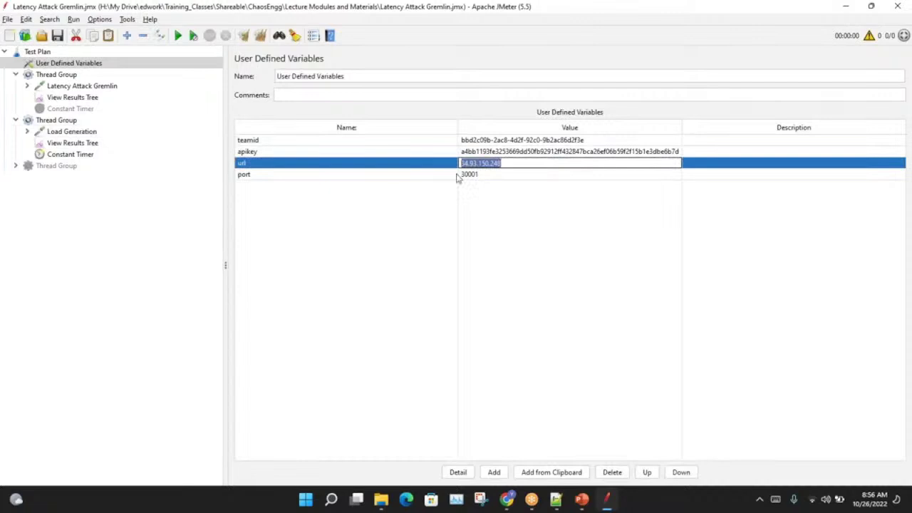
# Review the Load Generation request's server name, protocol, HTTP method and path fields.
pyautogui.click(89, 134)
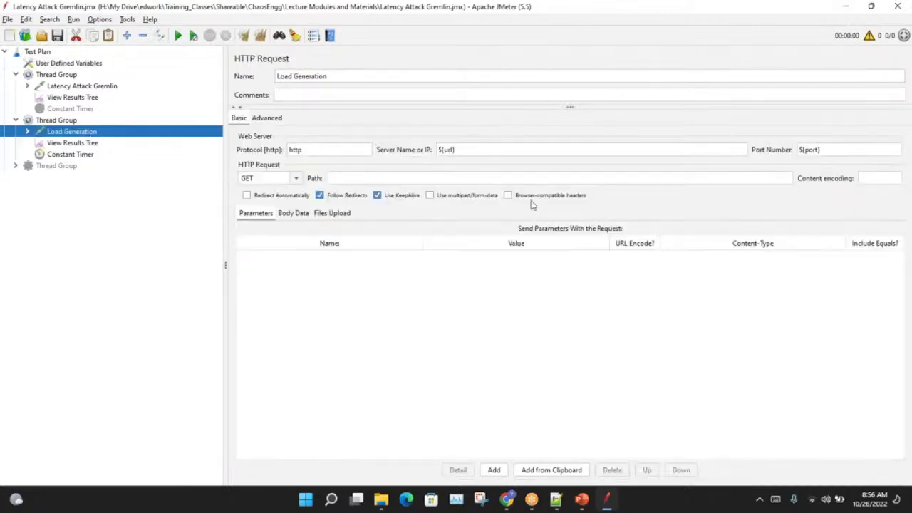
pyautogui.click(473, 149)
pyautogui.click(302, 150)
pyautogui.click(283, 176)
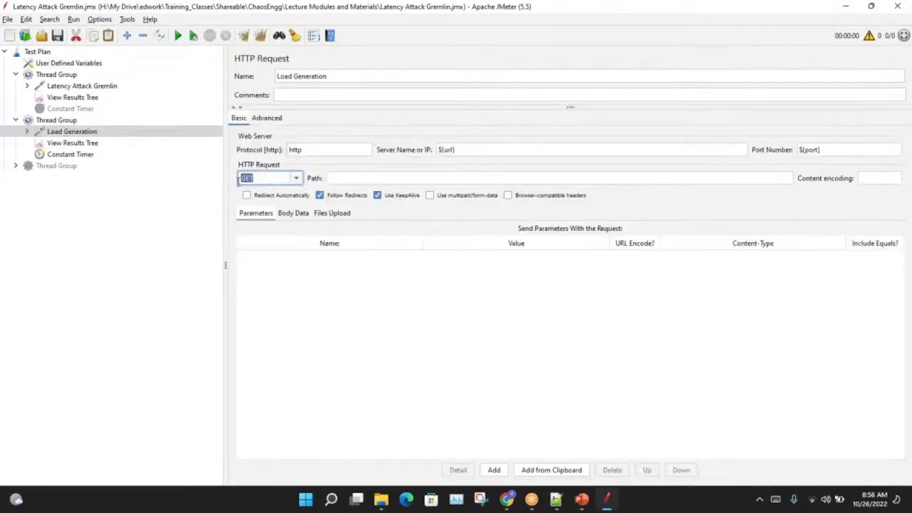
pyautogui.click(366, 177)
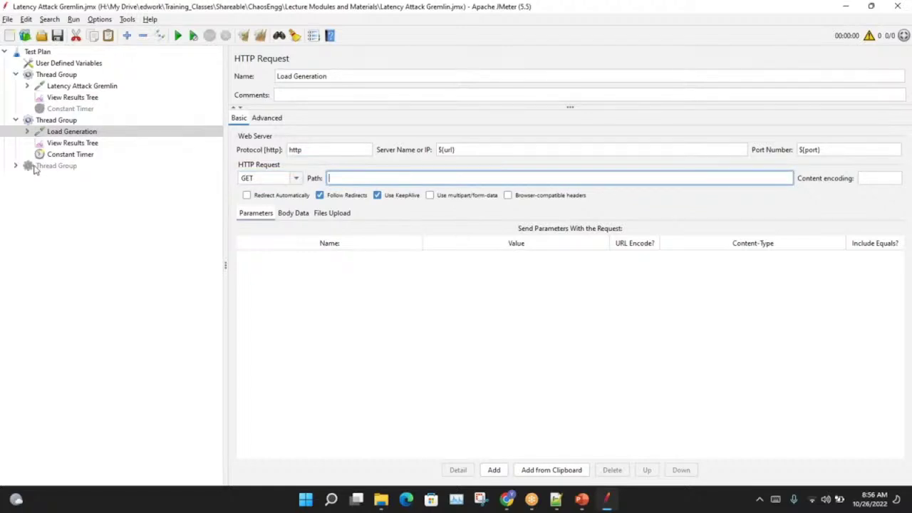
# Disable the first Thread Group, which contains the Latency Attack Gremlin request.
pyautogui.click(56, 76)
pyautogui.rightClick(56, 77)
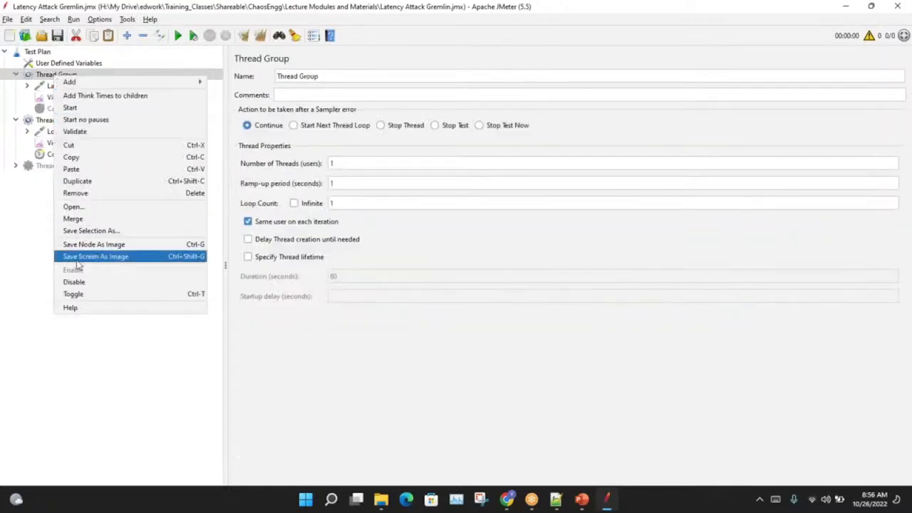
pyautogui.click(79, 284)
# Run the test plan, then stop the run while viewing the second Thread Group's View Results Tree.
pyautogui.click(57, 121)
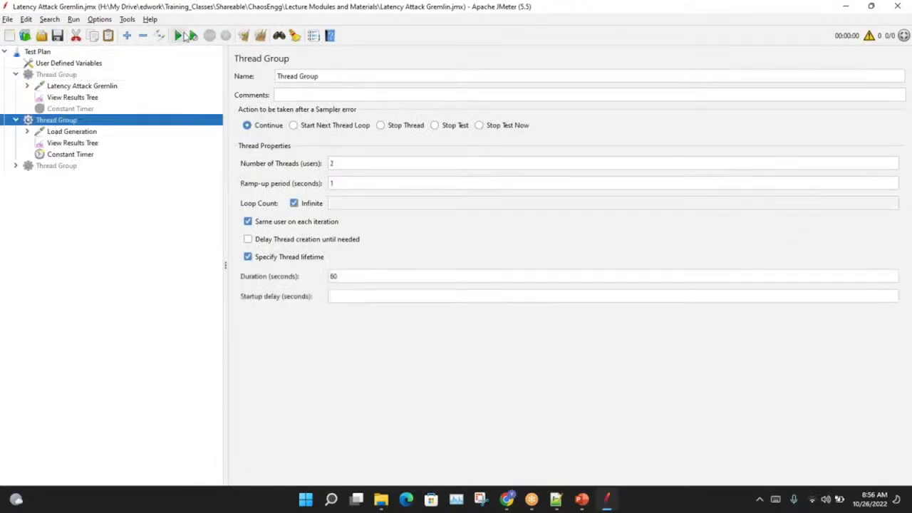
pyautogui.click(181, 37)
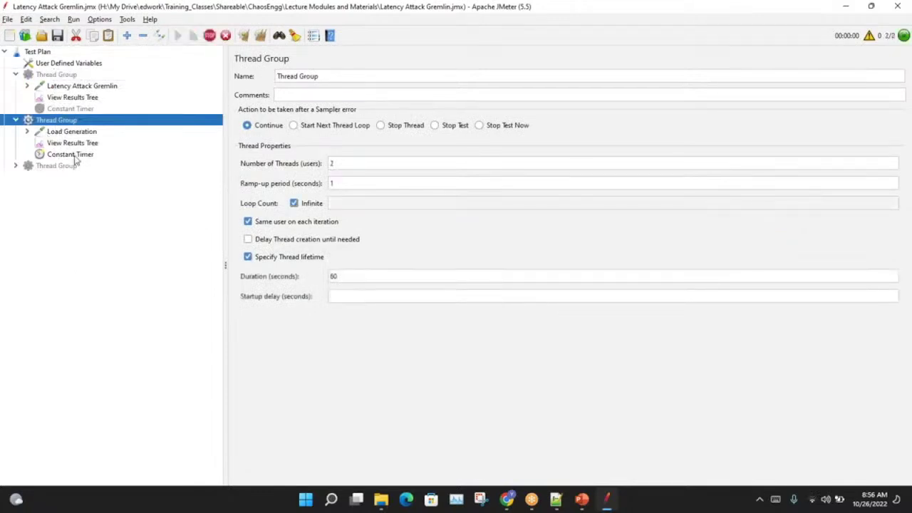
pyautogui.click(77, 143)
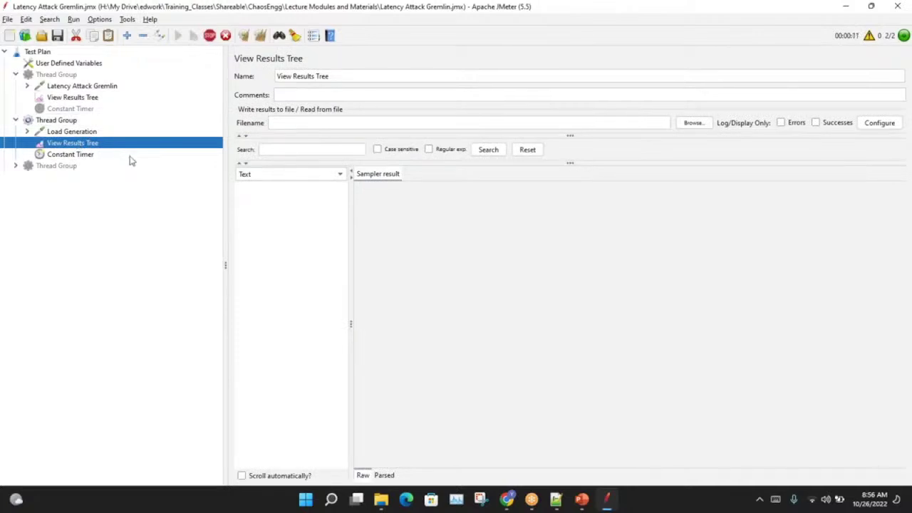
pyautogui.click(206, 37)
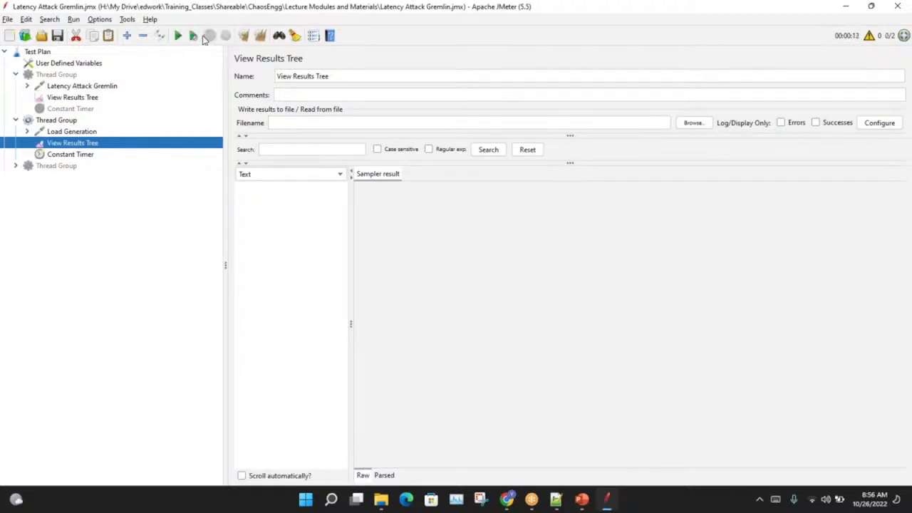
# Inspect the first Load Generation sample's sampler result, request and response data.
pyautogui.click(285, 189)
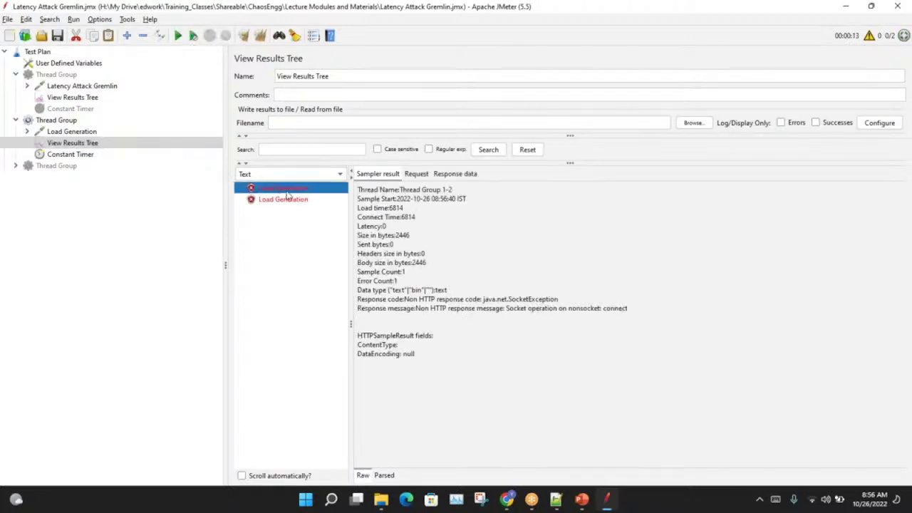
pyautogui.click(416, 173)
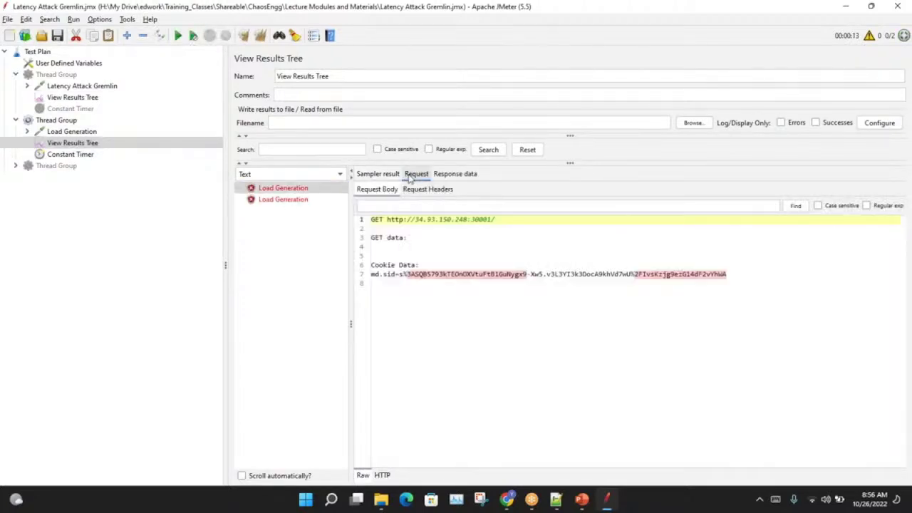
pyautogui.click(456, 173)
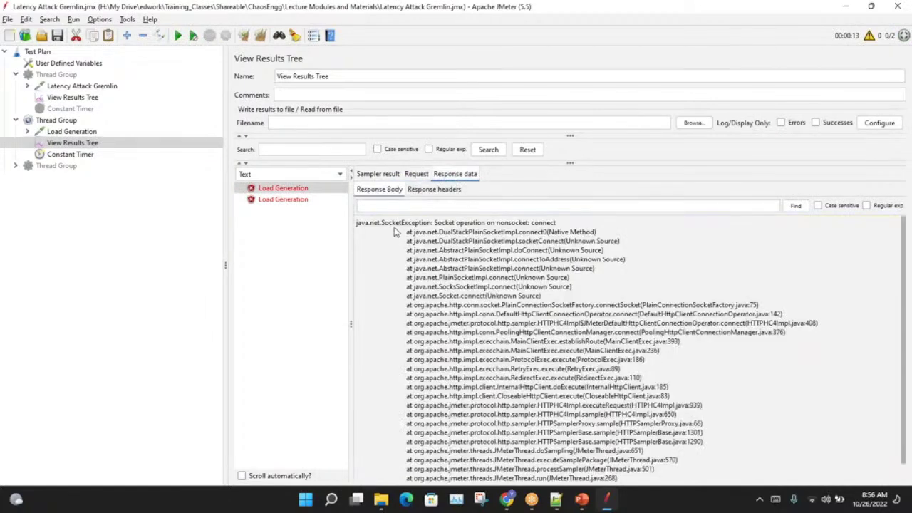
# Examine the first Load Generation sample's response body, request body with the GET URL, and request headers.
pyautogui.moveTo(393, 224); pyautogui.dragTo(572, 388)
pyautogui.click(531, 251)
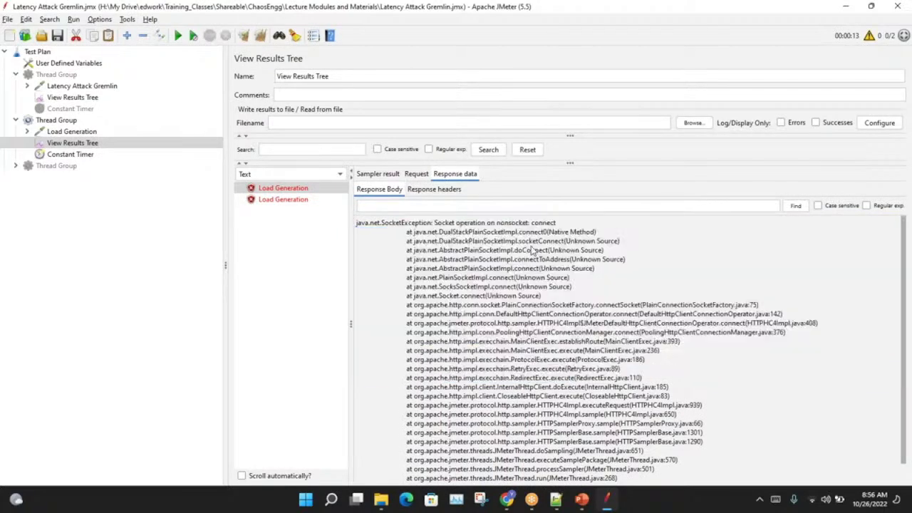
pyautogui.click(416, 174)
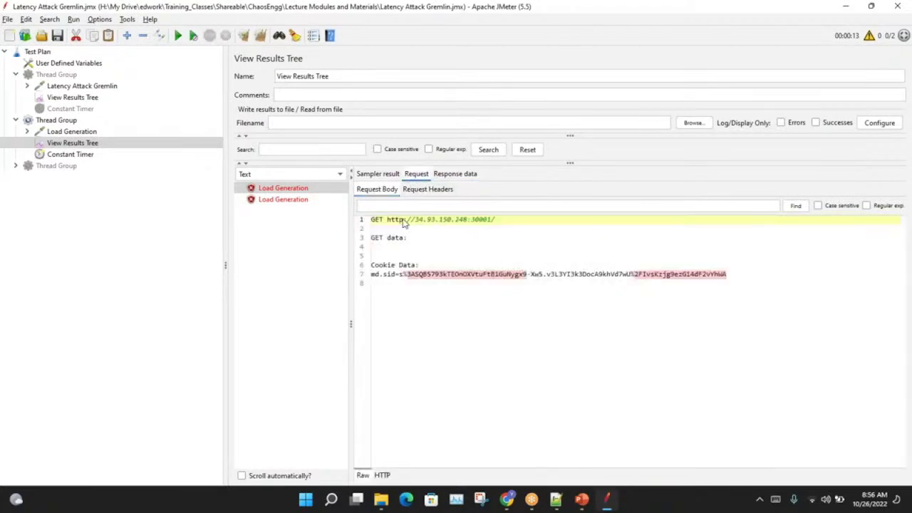
pyautogui.moveTo(374, 224); pyautogui.dragTo(498, 226)
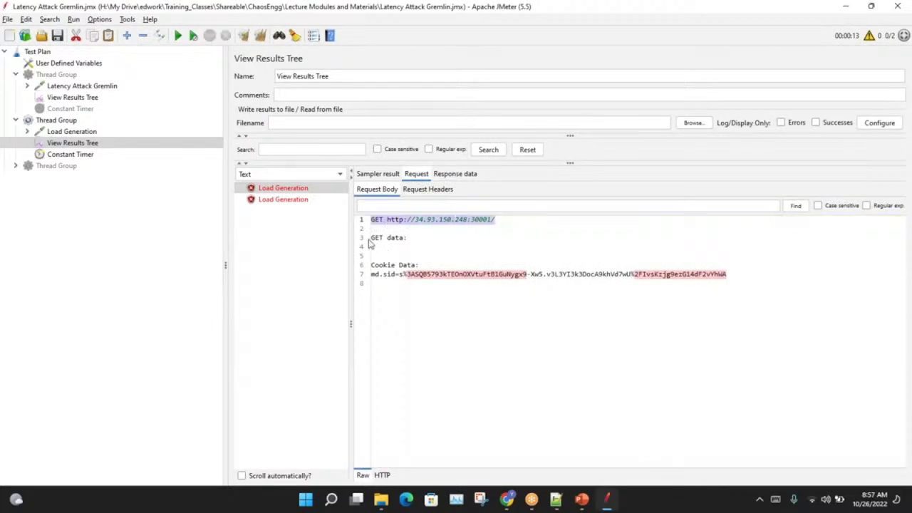
pyautogui.click(431, 191)
pyautogui.moveTo(538, 360); pyautogui.dragTo(372, 224)
# Check the first Load Generation sample's response headers and read its response body through to the end.
pyautogui.click(454, 174)
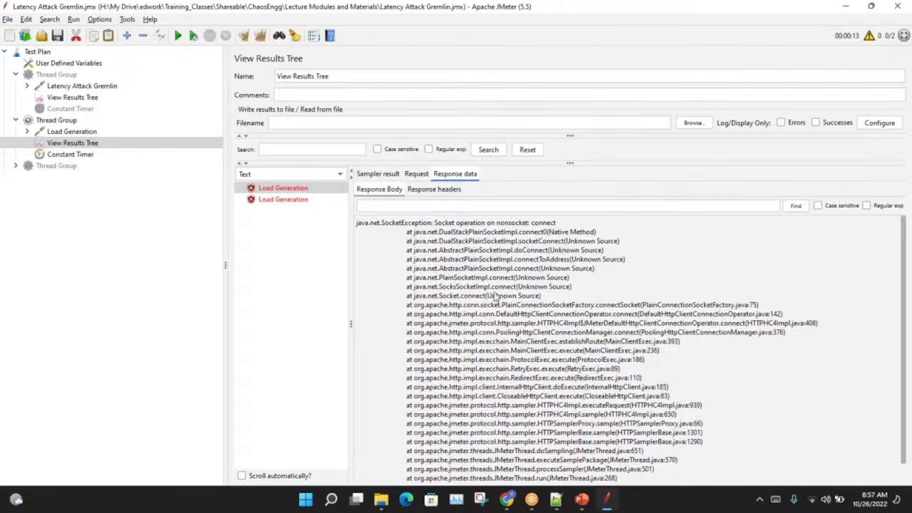
pyautogui.click(432, 190)
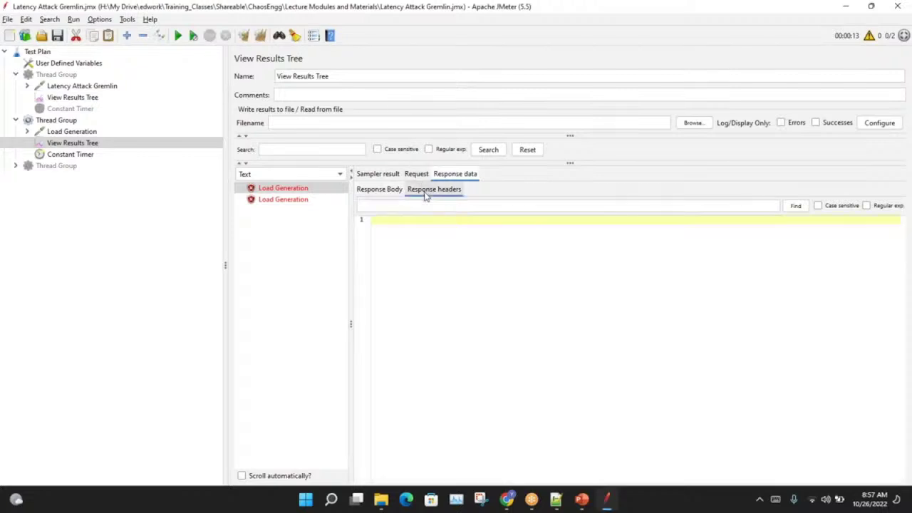
pyautogui.click(380, 190)
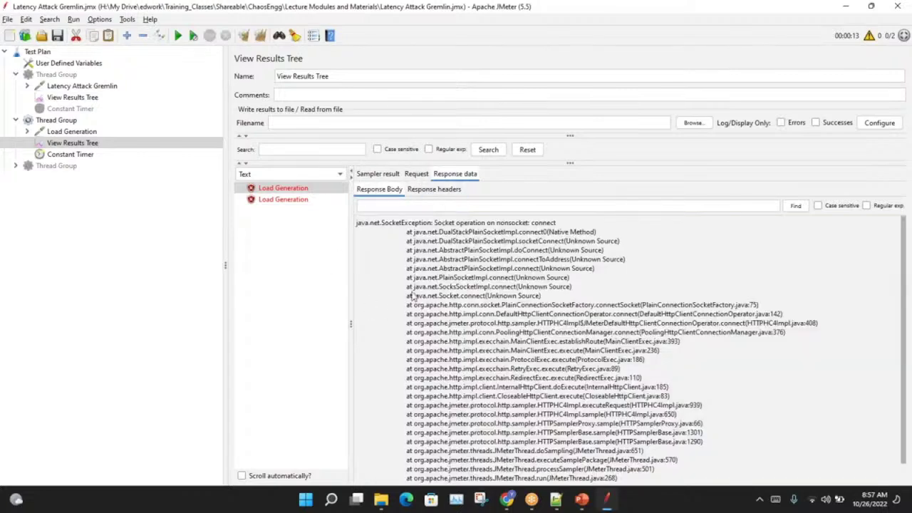
pyautogui.scroll(-1, 476, 345)
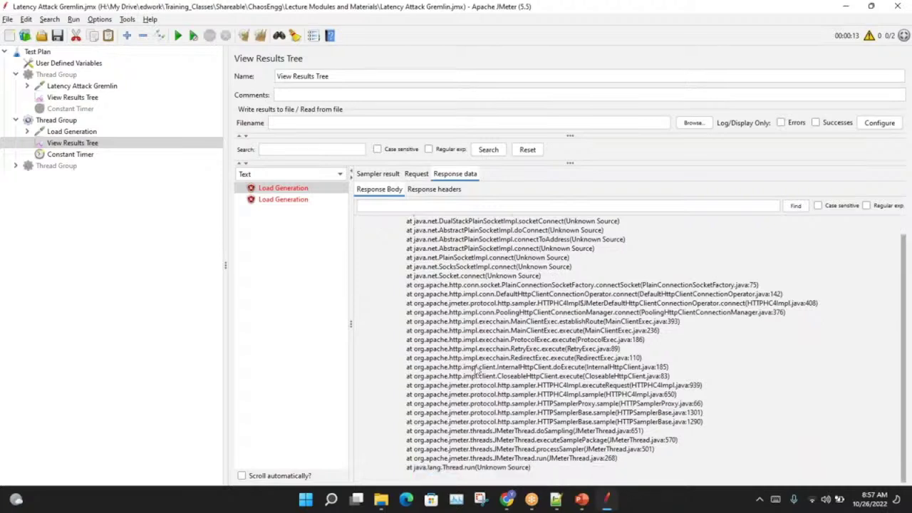
pyautogui.moveTo(531, 471)
pyautogui.mouseDown()
pyautogui.moveTo(417, 348)
pyautogui.moveTo(396, 290)
pyautogui.mouseUp()
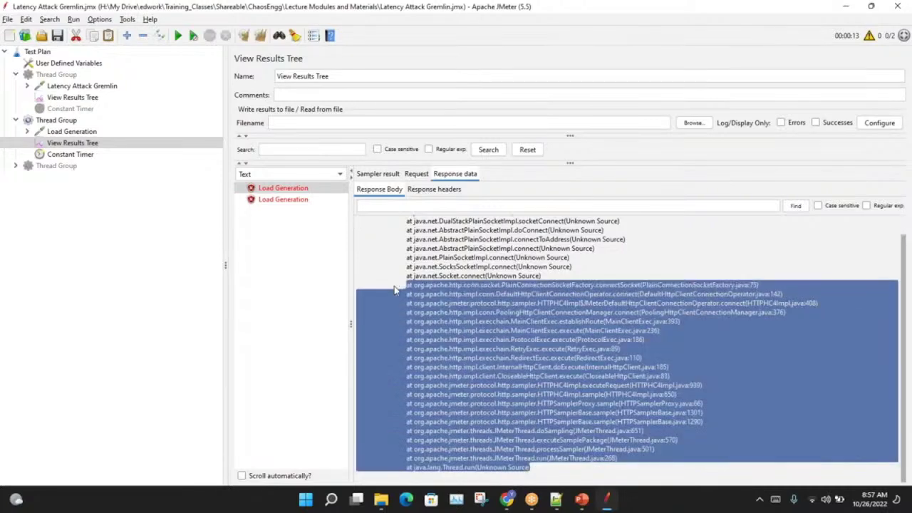
pyautogui.scroll(1, 426, 317)
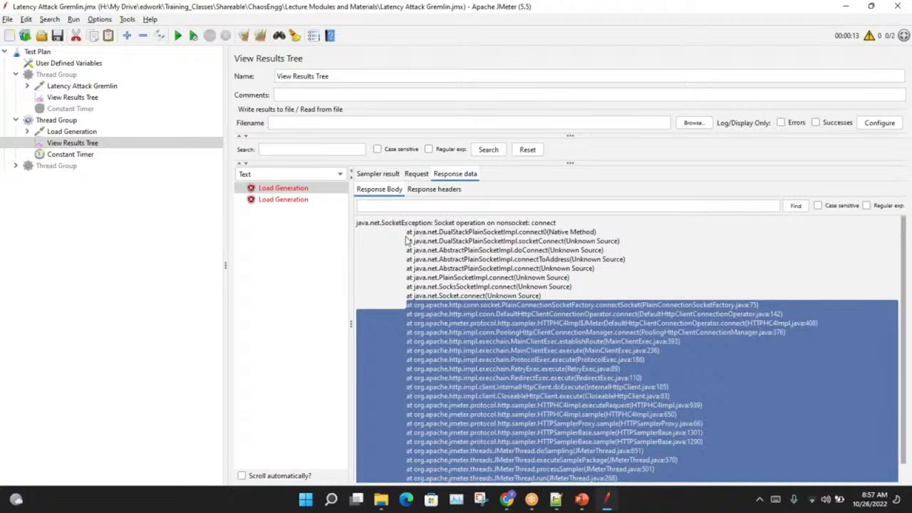
pyautogui.click(406, 243)
pyautogui.moveTo(357, 224)
pyautogui.mouseDown()
pyautogui.moveTo(385, 249)
pyautogui.moveTo(488, 500)
pyautogui.moveTo(543, 478)
pyautogui.mouseUp()
pyautogui.click(327, 320)
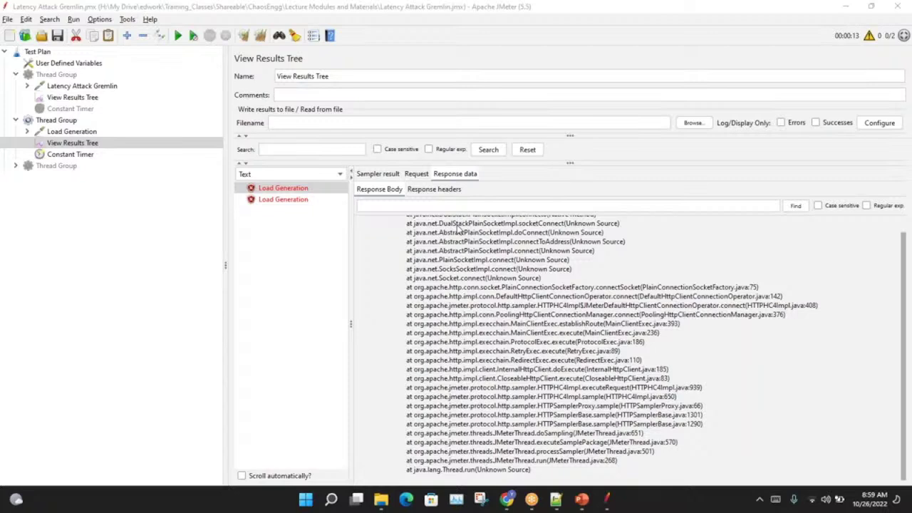
# Open the Latency Attack Gremlin HTTP request in the first Thread Group to view its settings and body data.
pyautogui.click(95, 87)
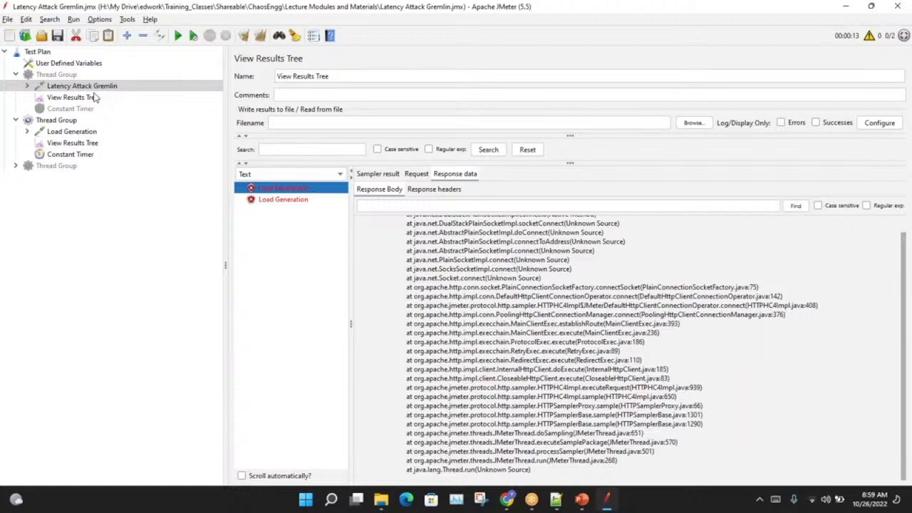
pyautogui.rightClick(93, 84)
pyautogui.moveTo(133, 91)
pyautogui.press('Escape')
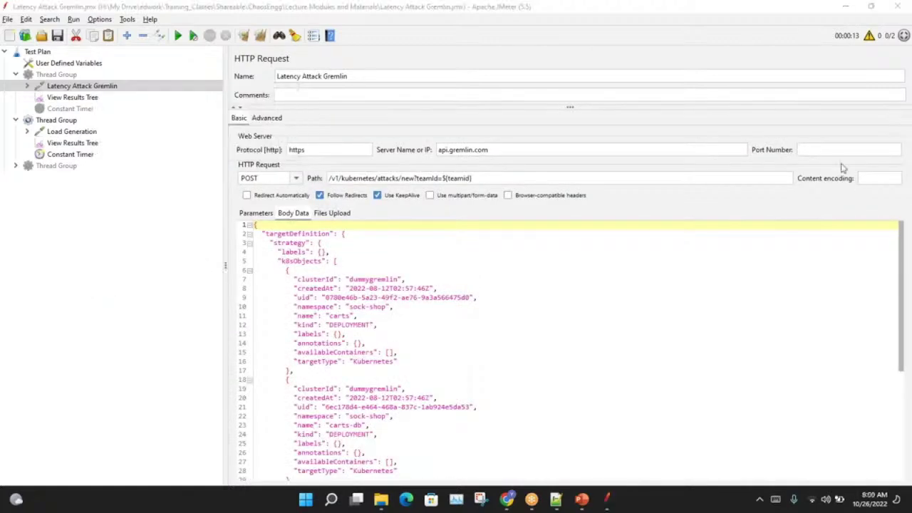